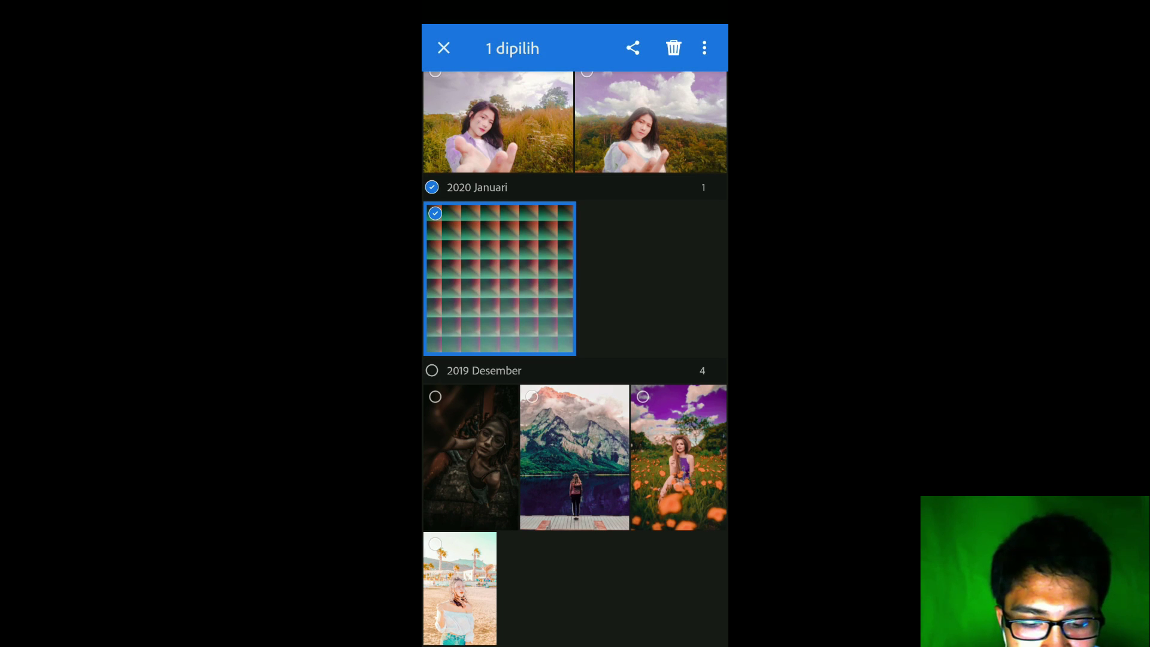
# Step: Export the selected 2020 Januari colour-grid image with the file type set to Versi Asli
pyautogui.click(632, 48)
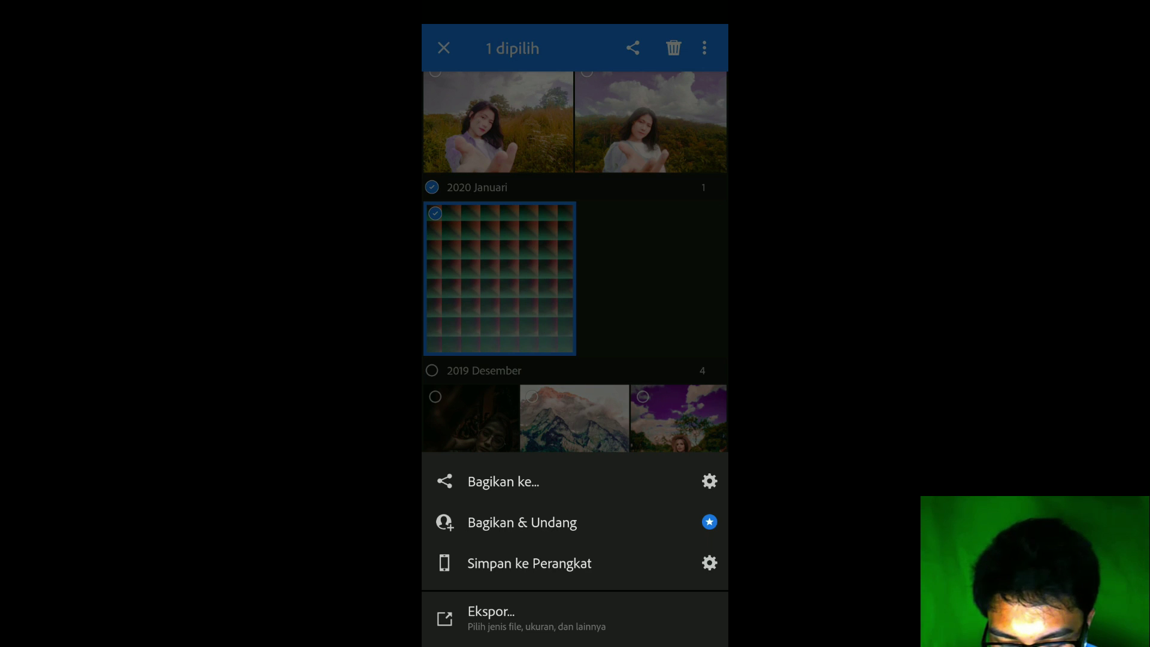
pyautogui.click(491, 617)
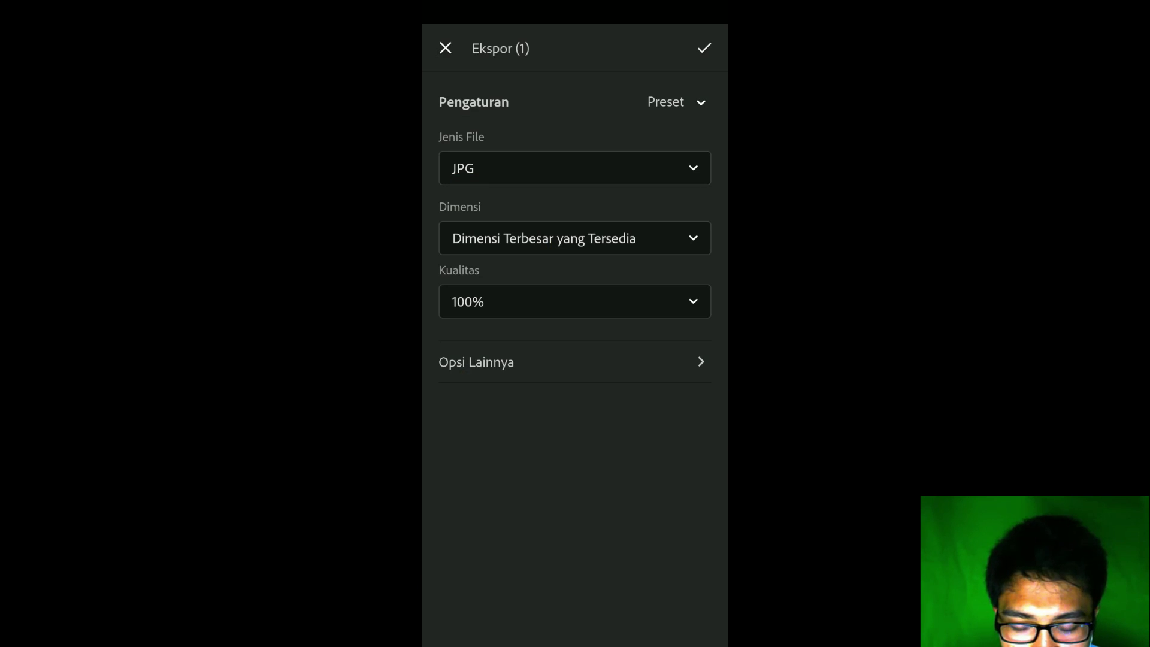
pyautogui.click(628, 168)
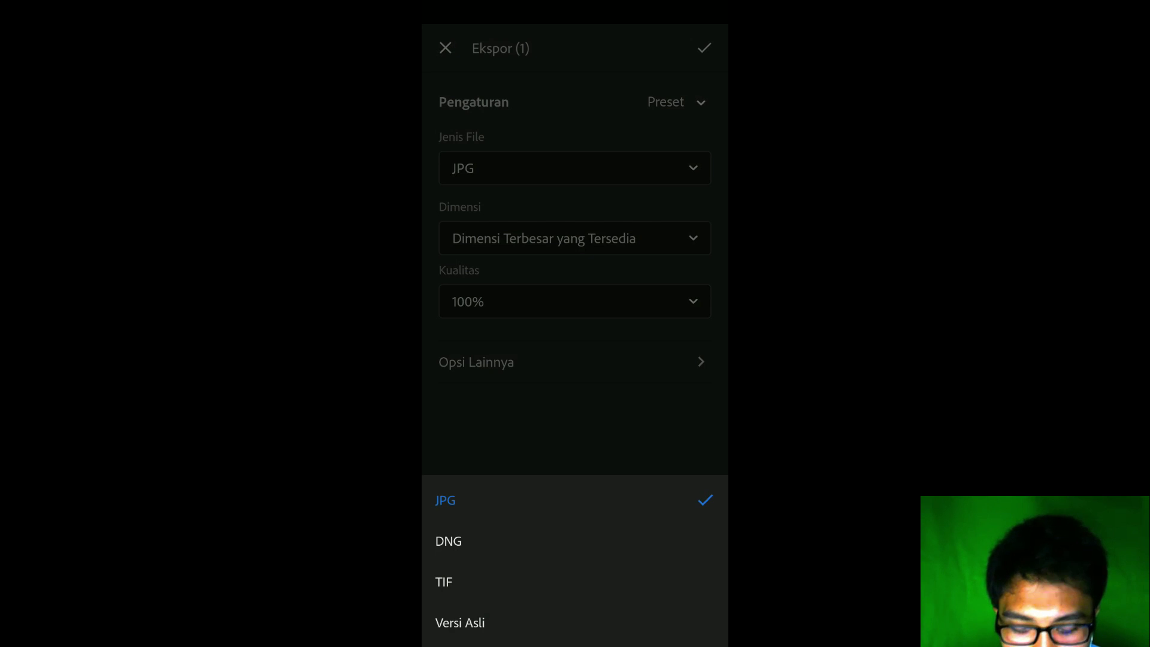
pyautogui.click(460, 622)
pyautogui.click(539, 227)
pyautogui.click(444, 48)
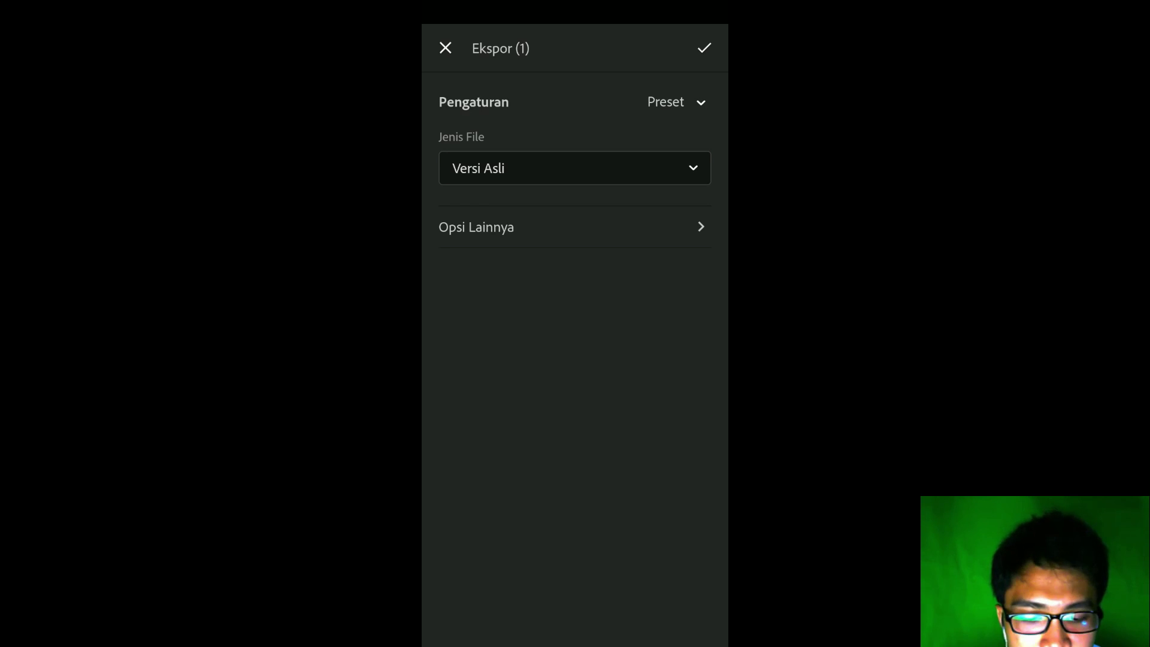
pyautogui.click(705, 48)
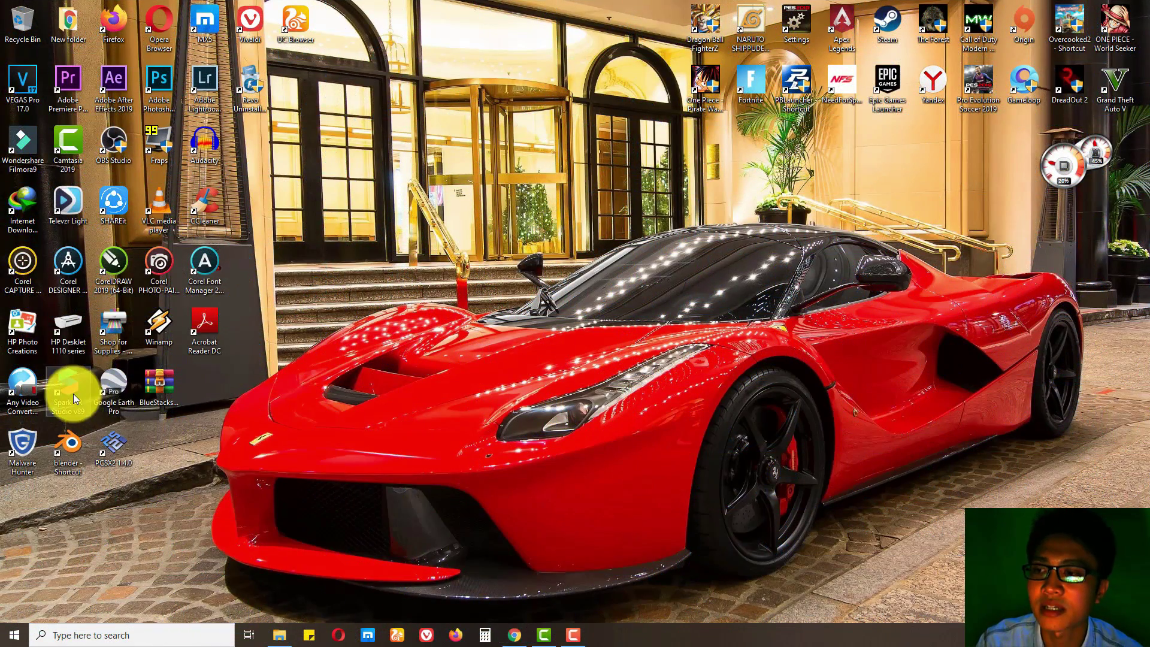
# Step: Launch Spark AR Studio and create a new blank project
pyautogui.doubleClick(71, 393)
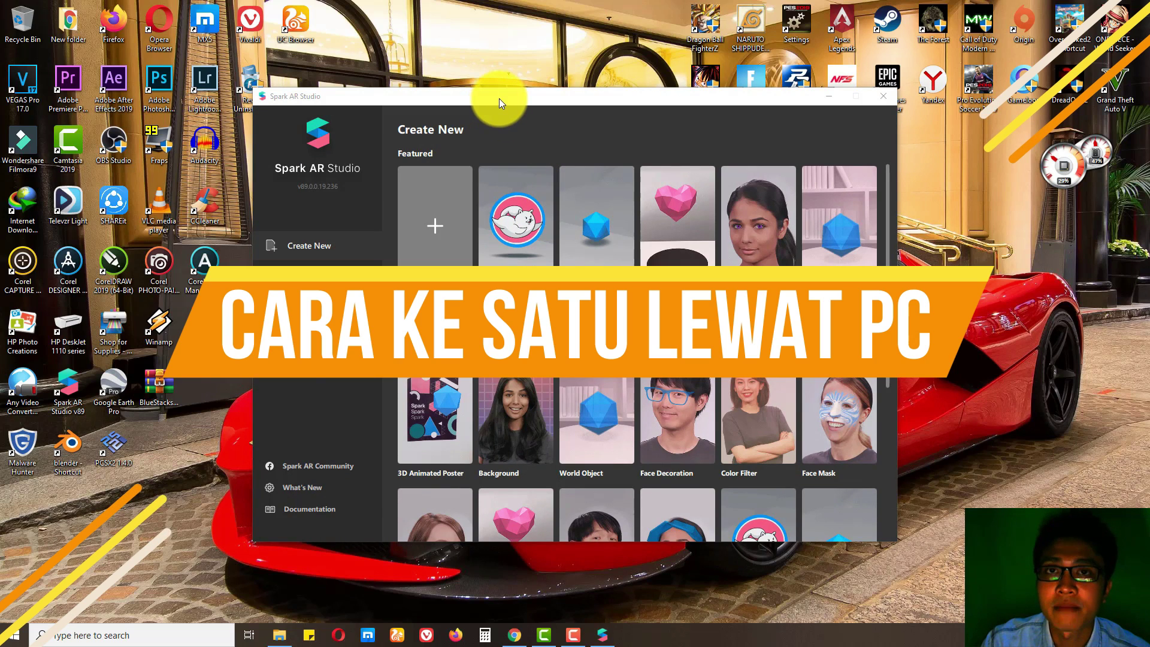
pyautogui.moveTo(500, 98); pyautogui.dragTo(570, 101)
pyautogui.scroll(-5, 569, 222)
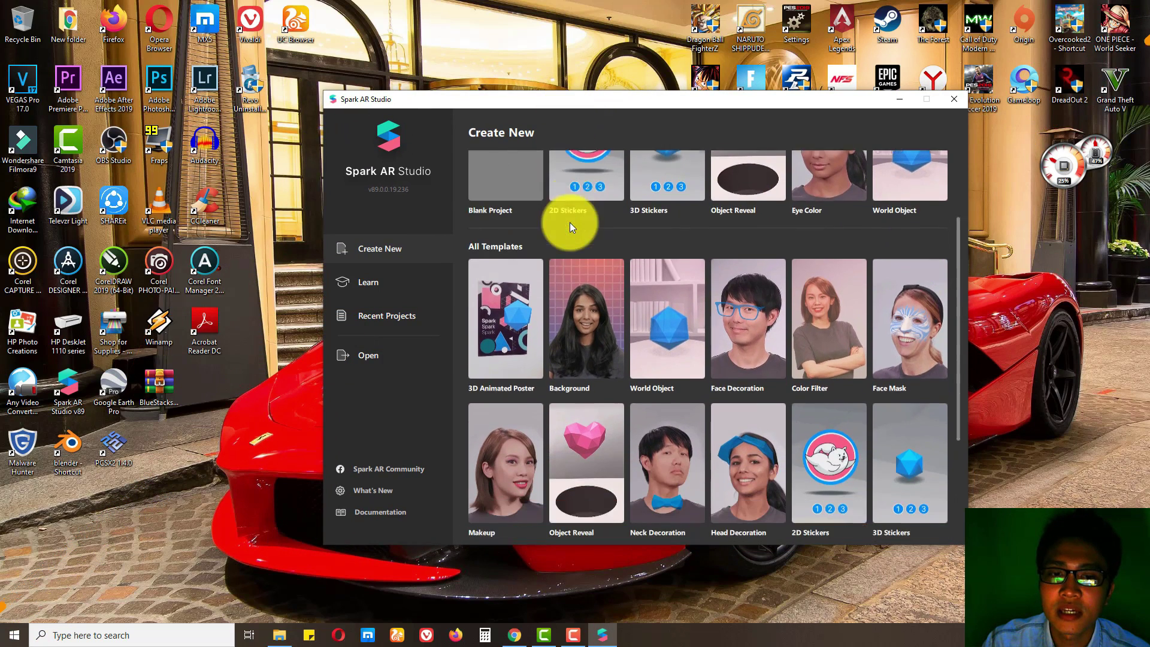
pyautogui.scroll(5, 705, 389)
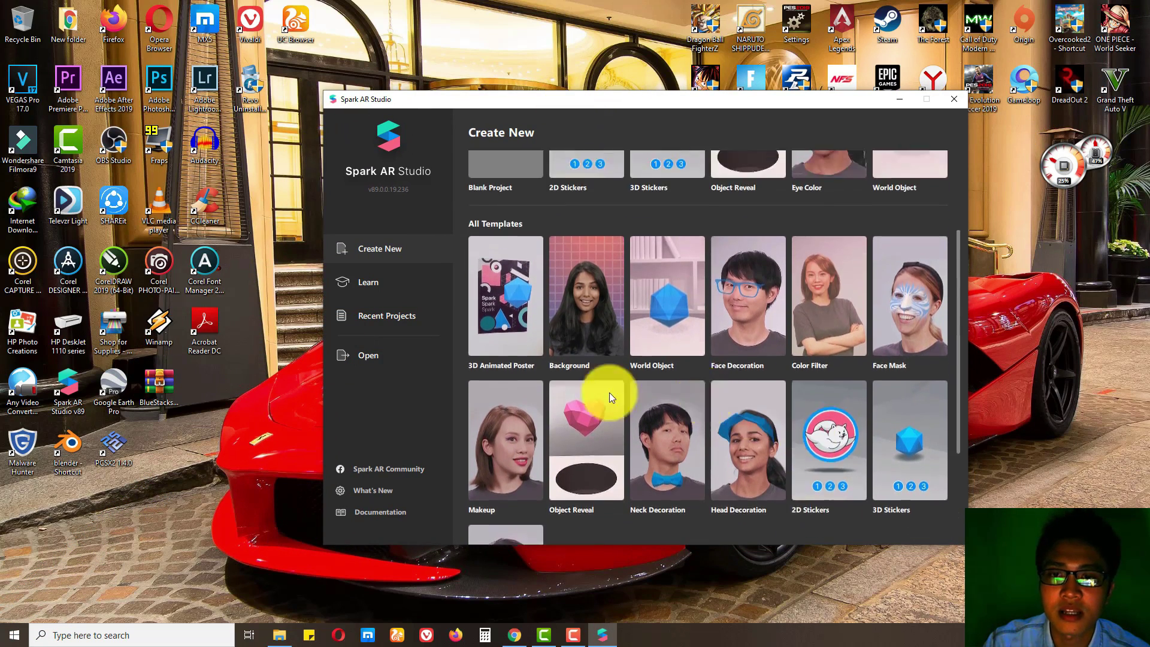
pyautogui.click(498, 235)
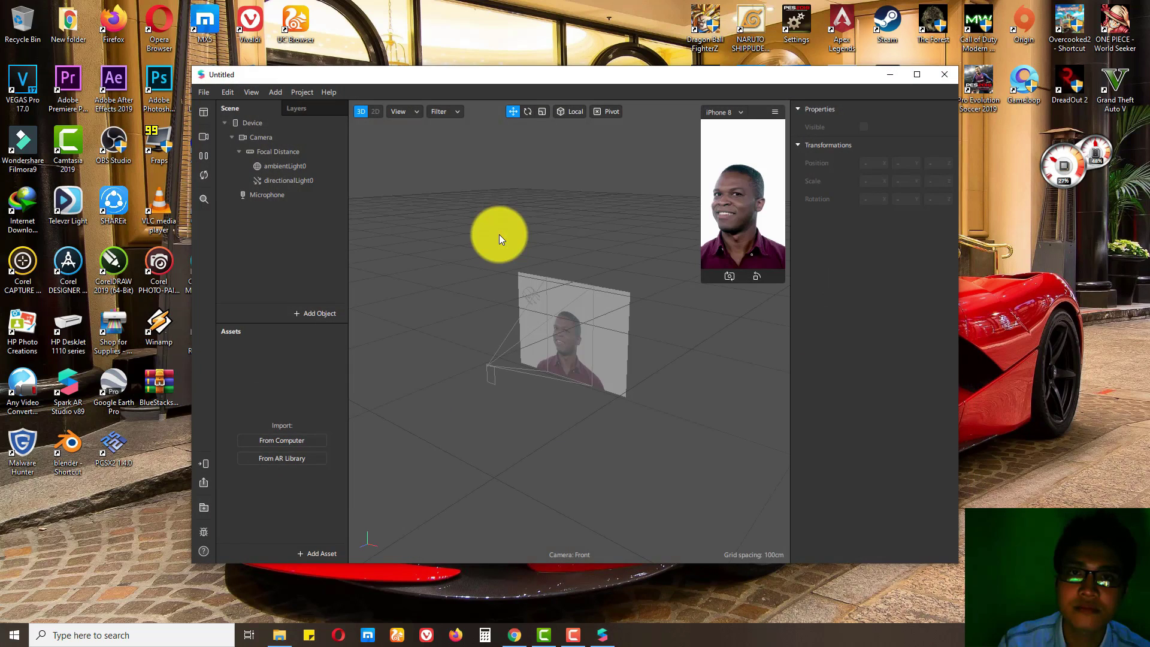
# Step: Bring the Chrome window up behind the untitled Spark AR Studio project and reposition the project window over it
pyautogui.click(512, 634)
pyautogui.click(603, 633)
pyautogui.moveTo(613, 76); pyautogui.dragTo(630, 72)
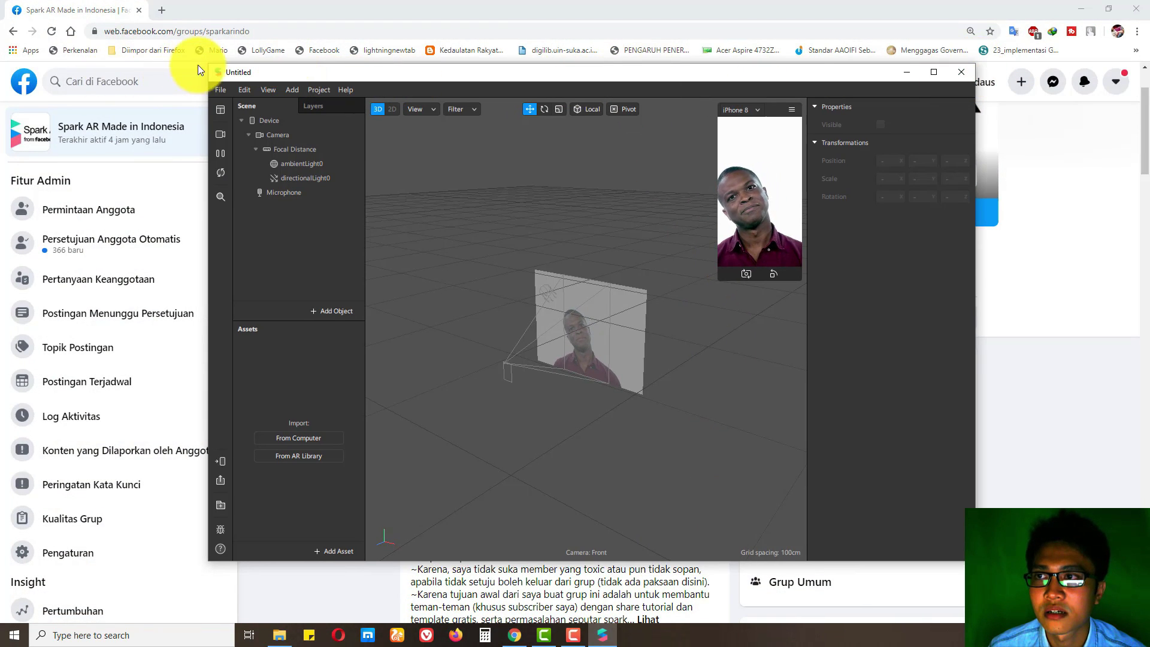
pyautogui.moveTo(210, 68); pyautogui.dragTo(237, 45)
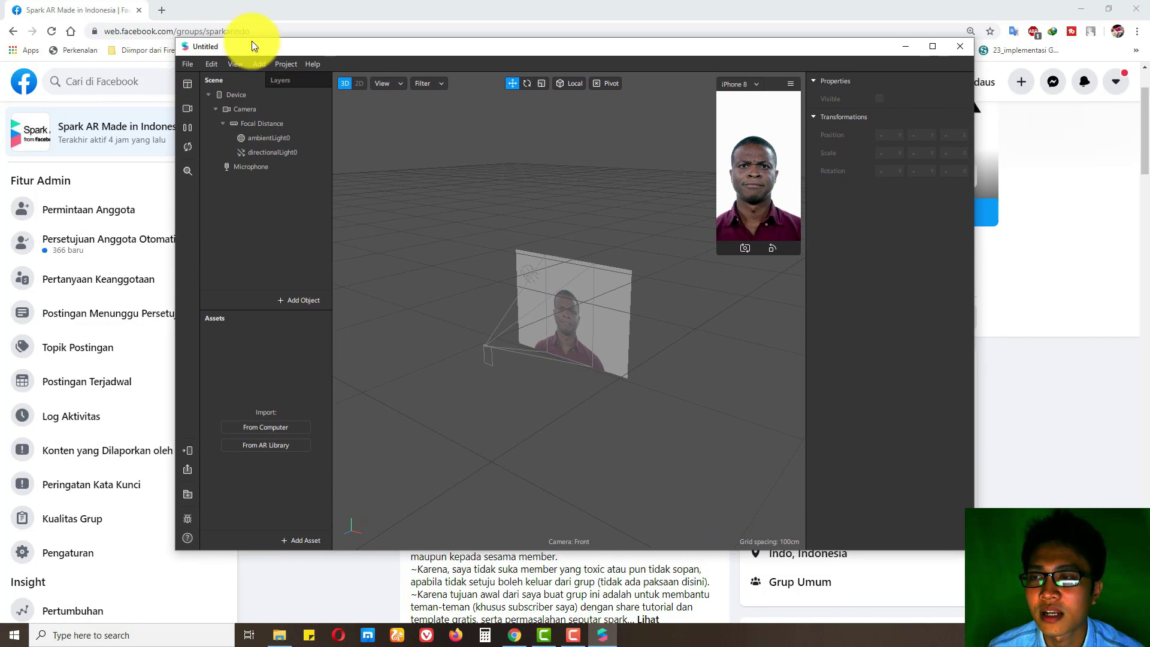
# Step: Add a canvas under Focal Distance and insert a rectangle inside that canvas
pyautogui.rightClick(273, 120)
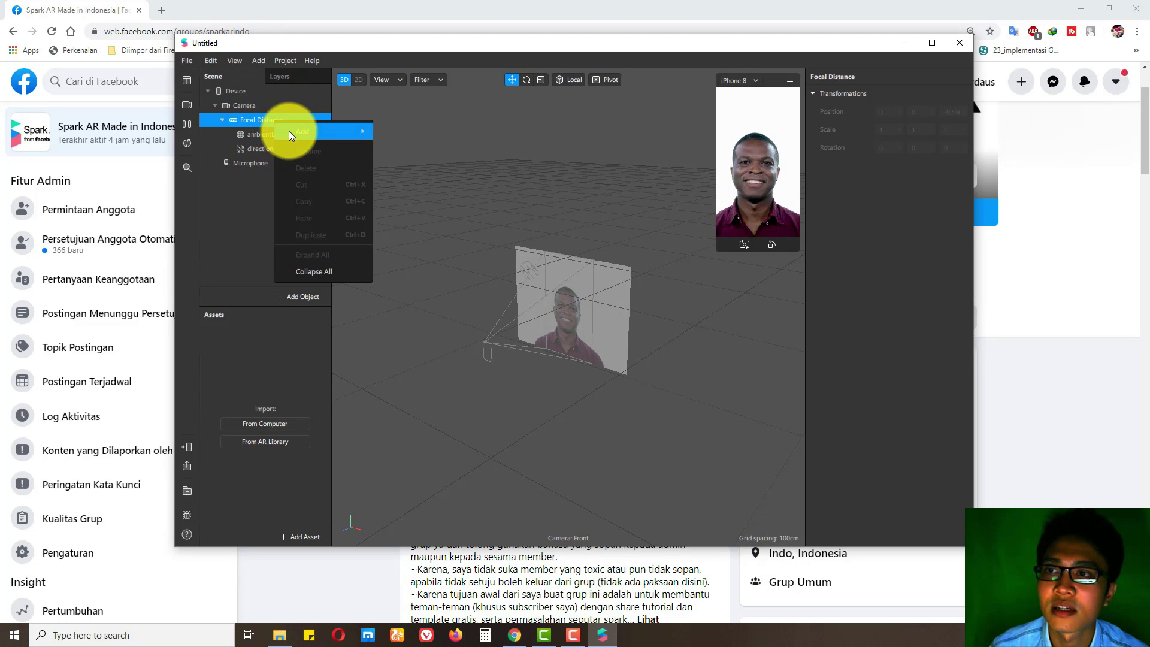
pyautogui.moveTo(289, 130)
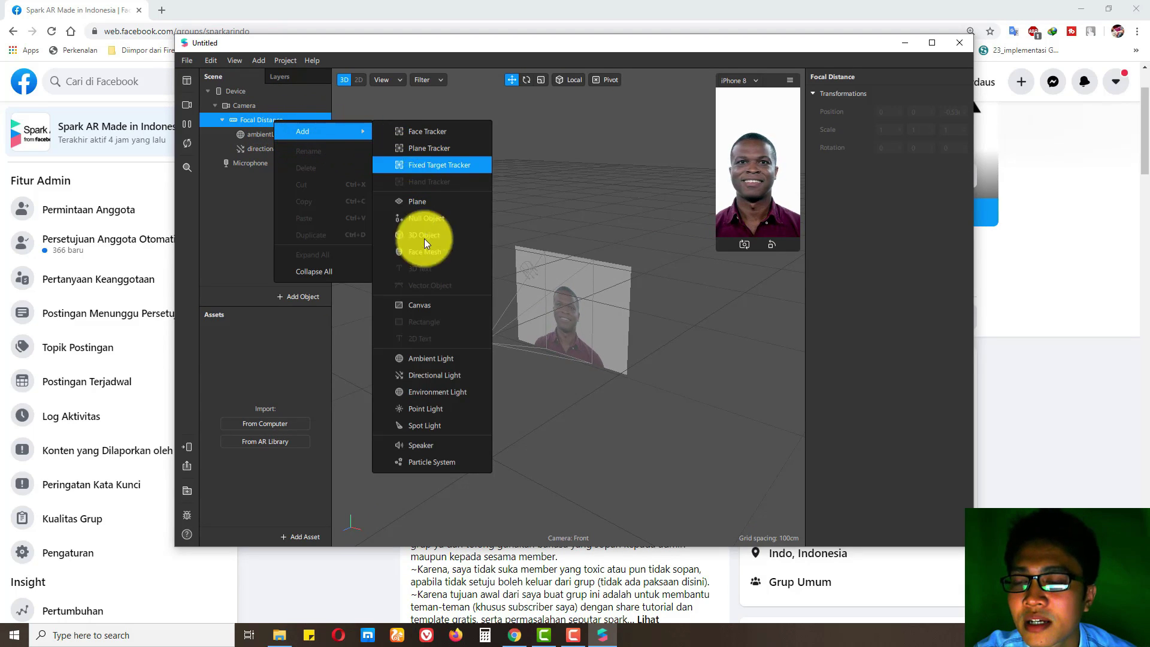
pyautogui.click(431, 304)
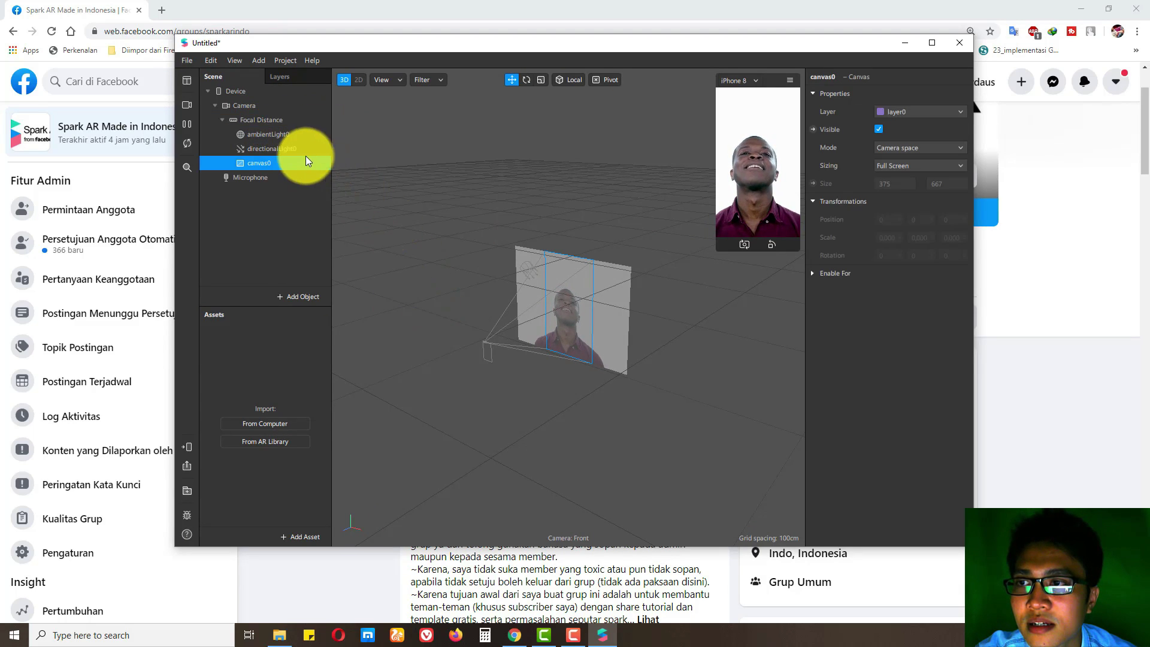
pyautogui.rightClick(289, 163)
pyautogui.moveTo(346, 173)
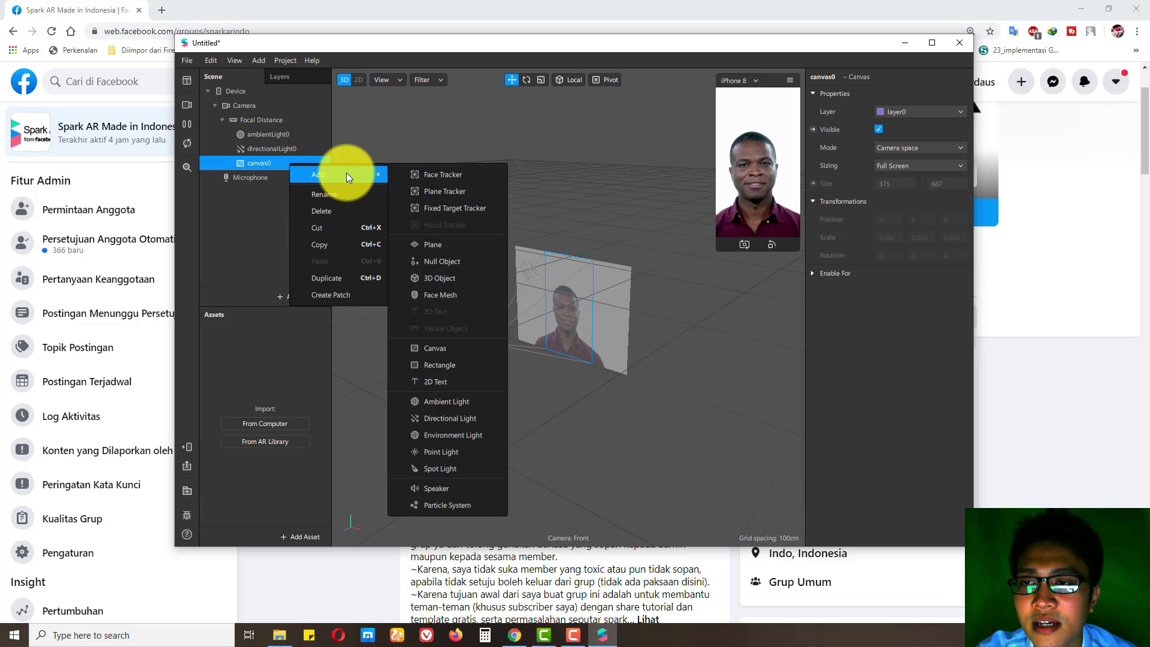
pyautogui.click(451, 365)
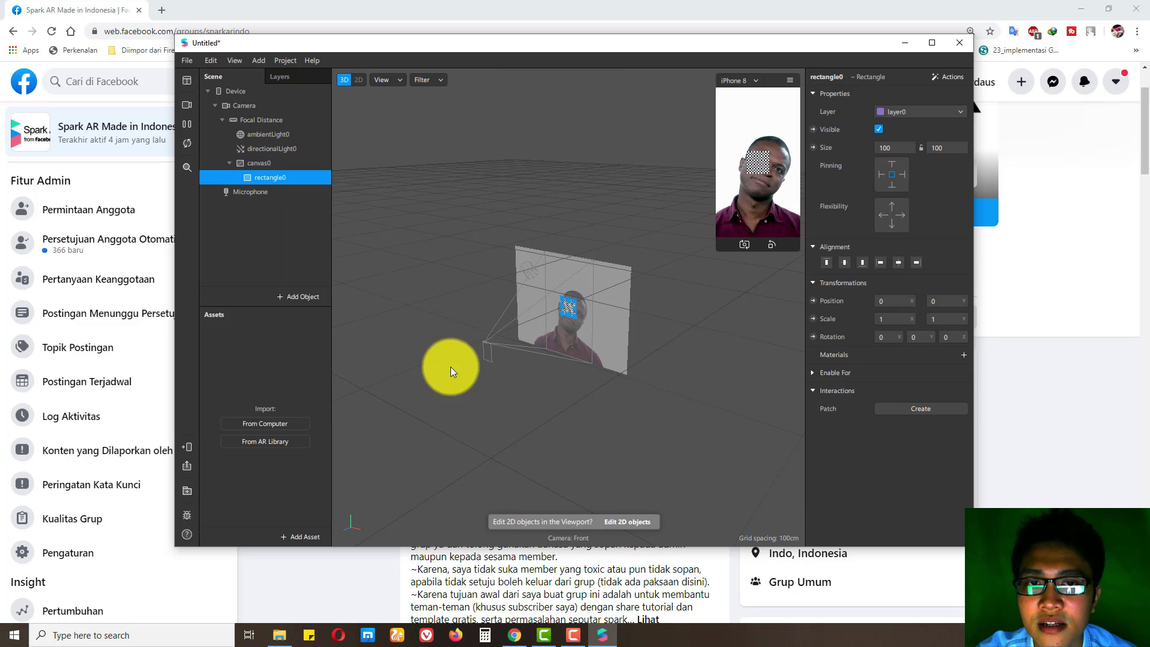
# Step: Set the rectangle's size to fill the canvas in both width and height
pyautogui.click(898, 147)
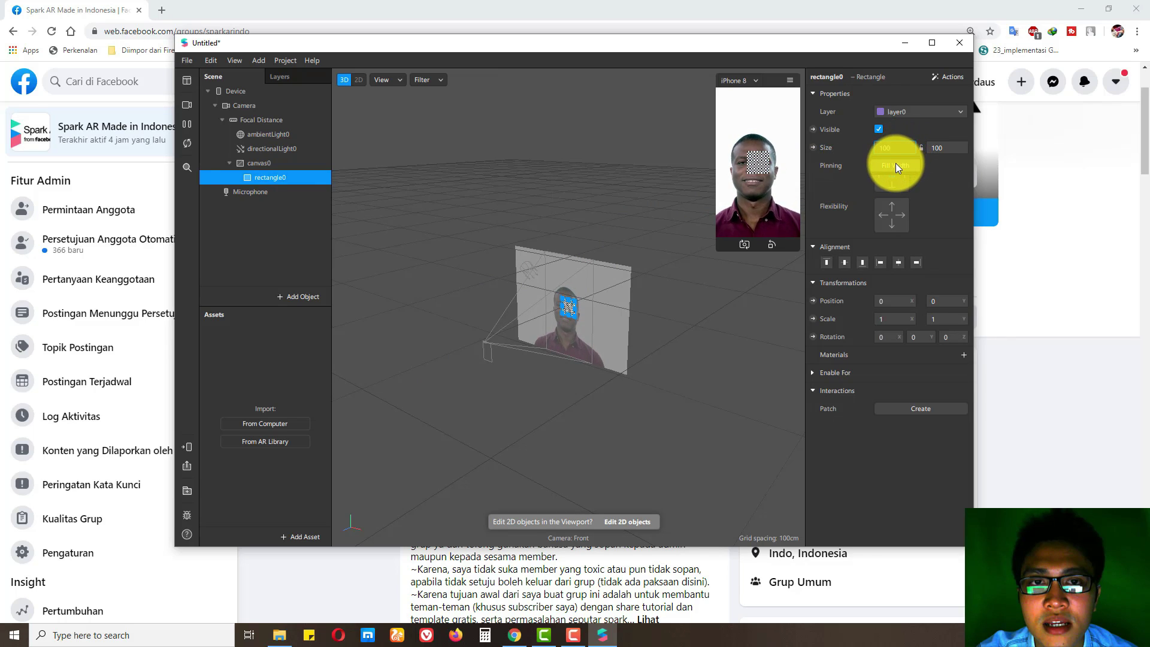
pyautogui.click(896, 164)
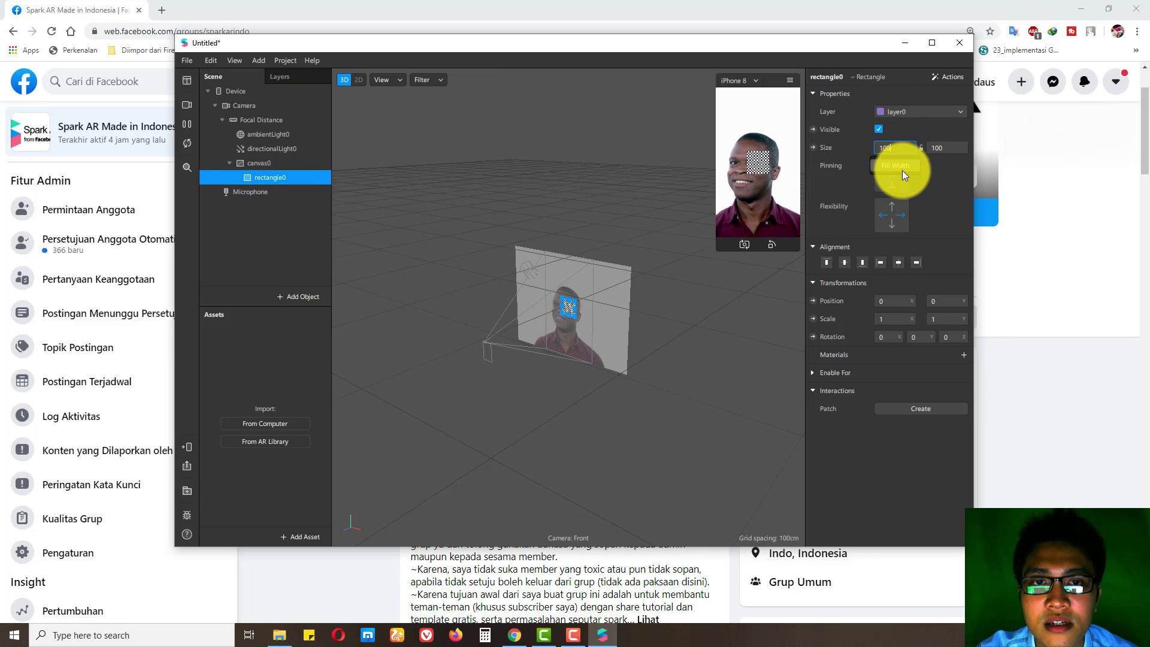
pyautogui.click(949, 150)
pyautogui.click(957, 164)
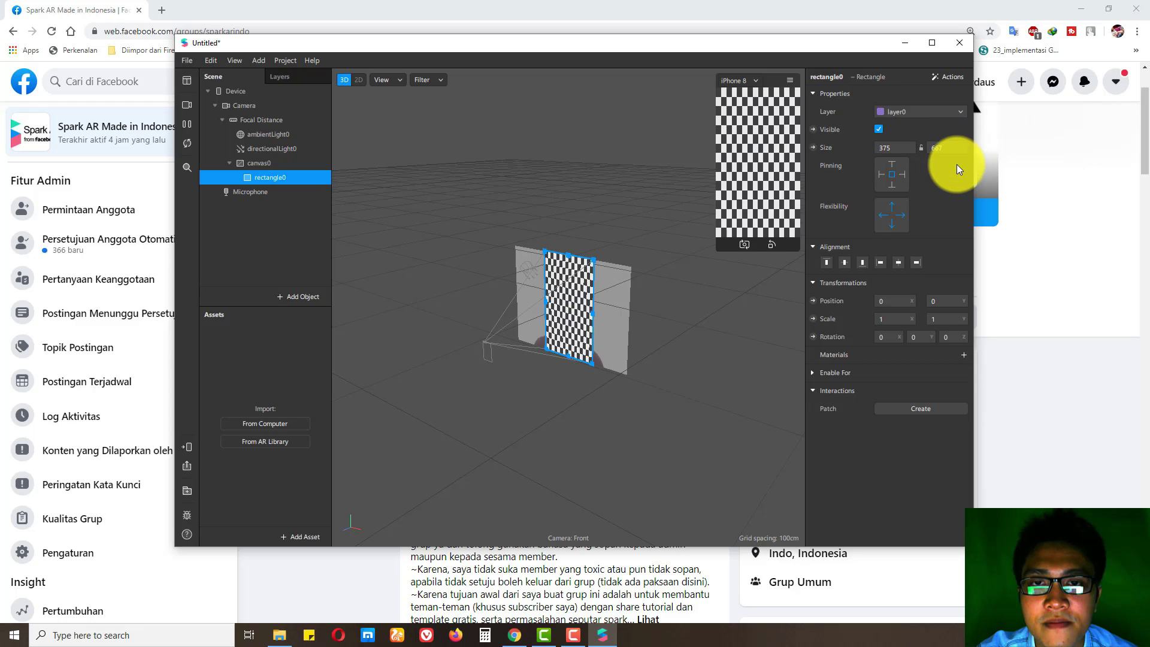
# Step: Copy the canvas together with its rectangle and paste a second canvas with a rectangle into the scene
pyautogui.keyDown('ctrl'); pyautogui.click(246, 166); pyautogui.keyUp('ctrl')
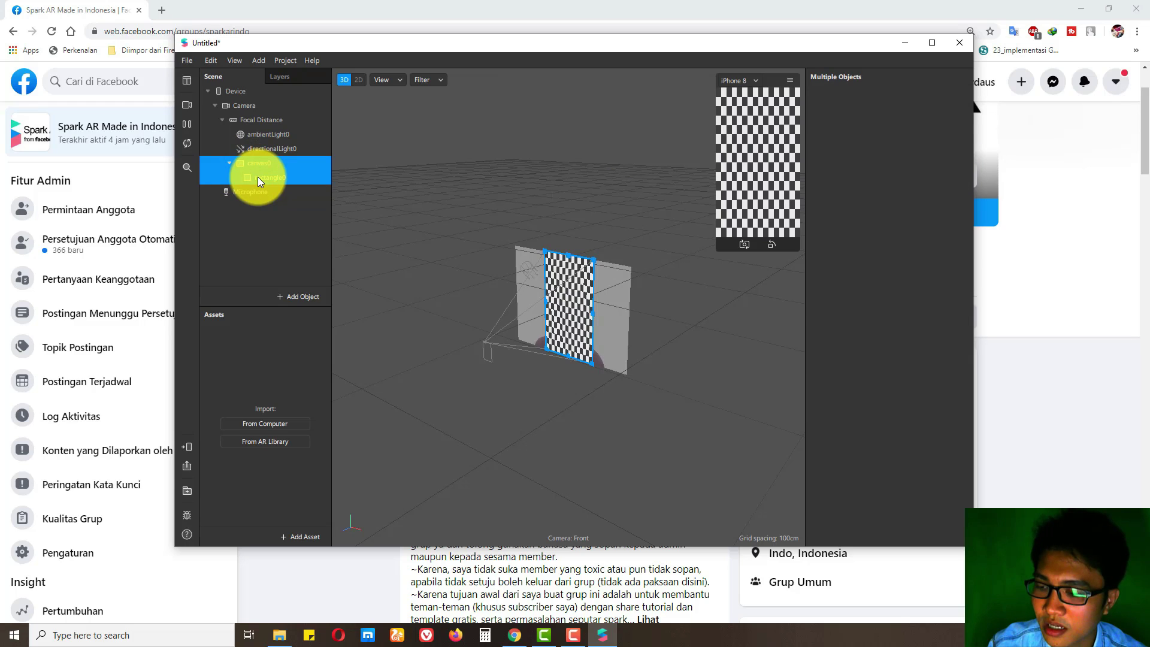
pyautogui.click(261, 160)
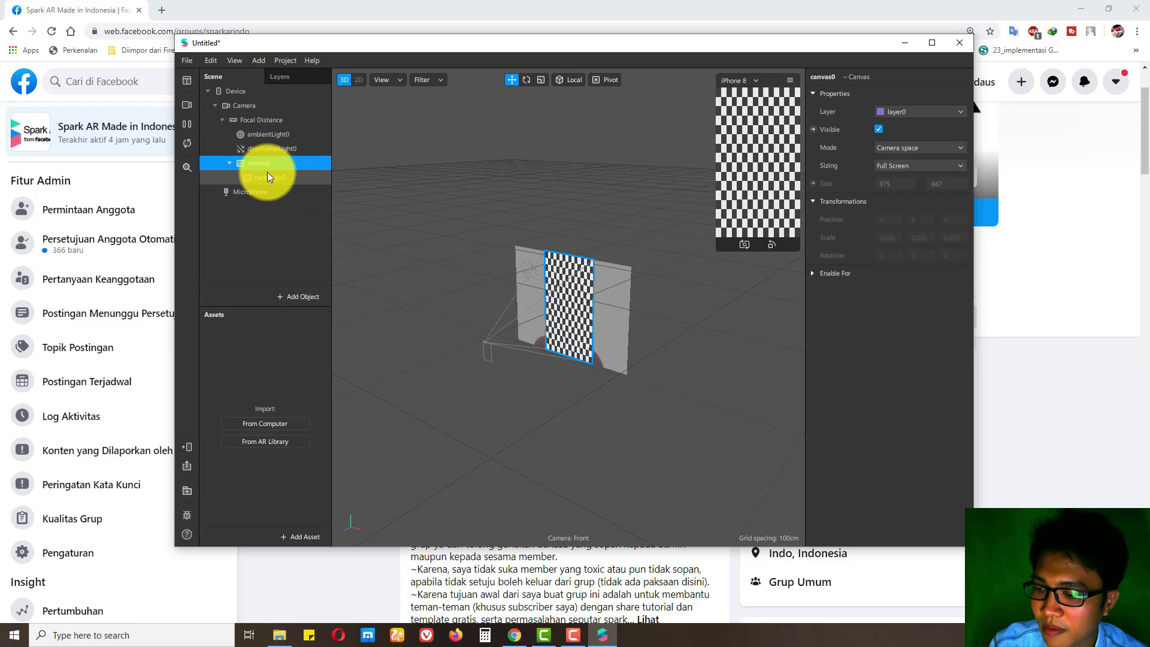
pyautogui.keyDown('ctrl'); pyautogui.click(268, 175); pyautogui.keyUp('ctrl')
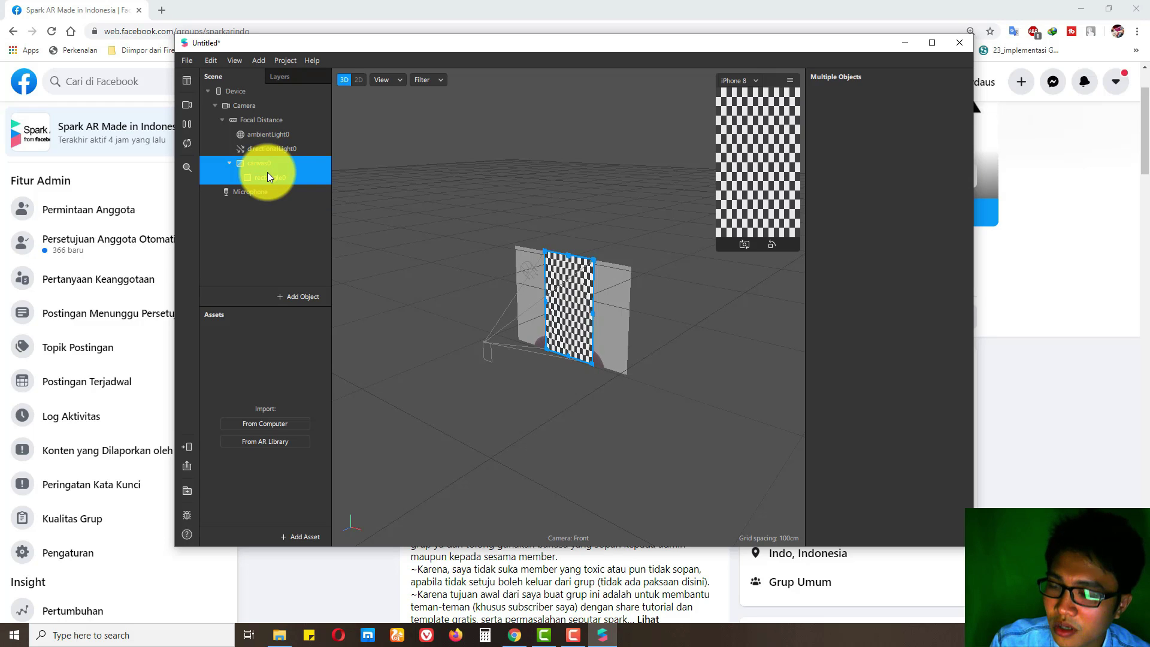
pyautogui.click(276, 225)
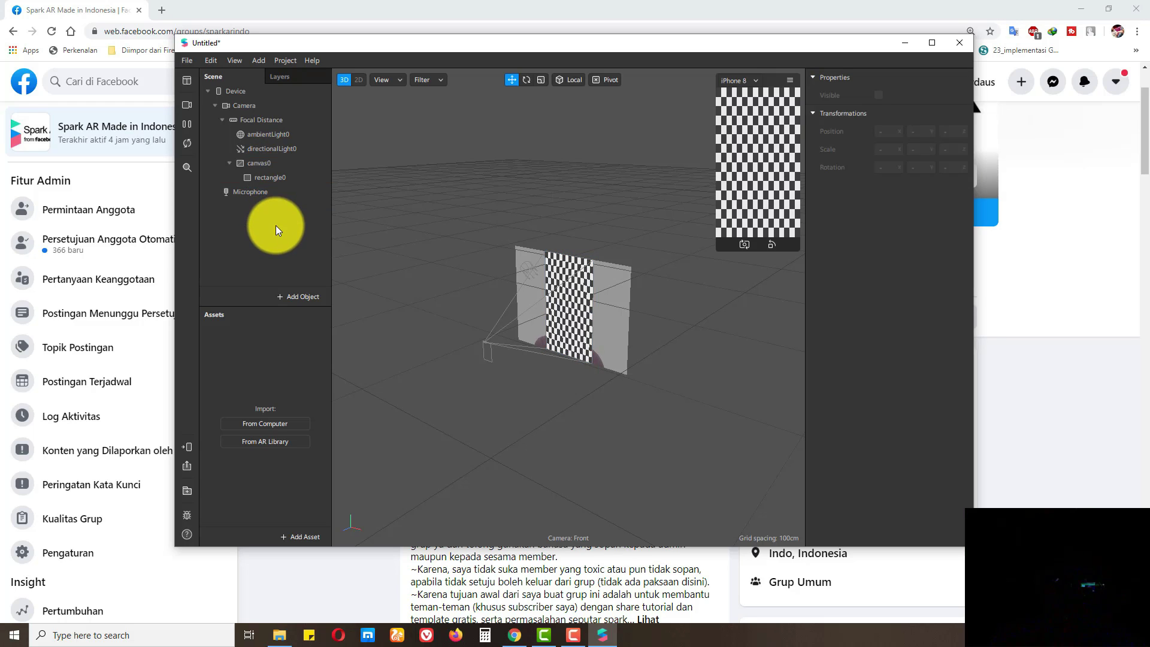
pyautogui.hotkey('ctrl', 'v')
# Step: Rename the first canvas "efek light room" and its rectangle "filter dark blue"
pyautogui.click(267, 161)
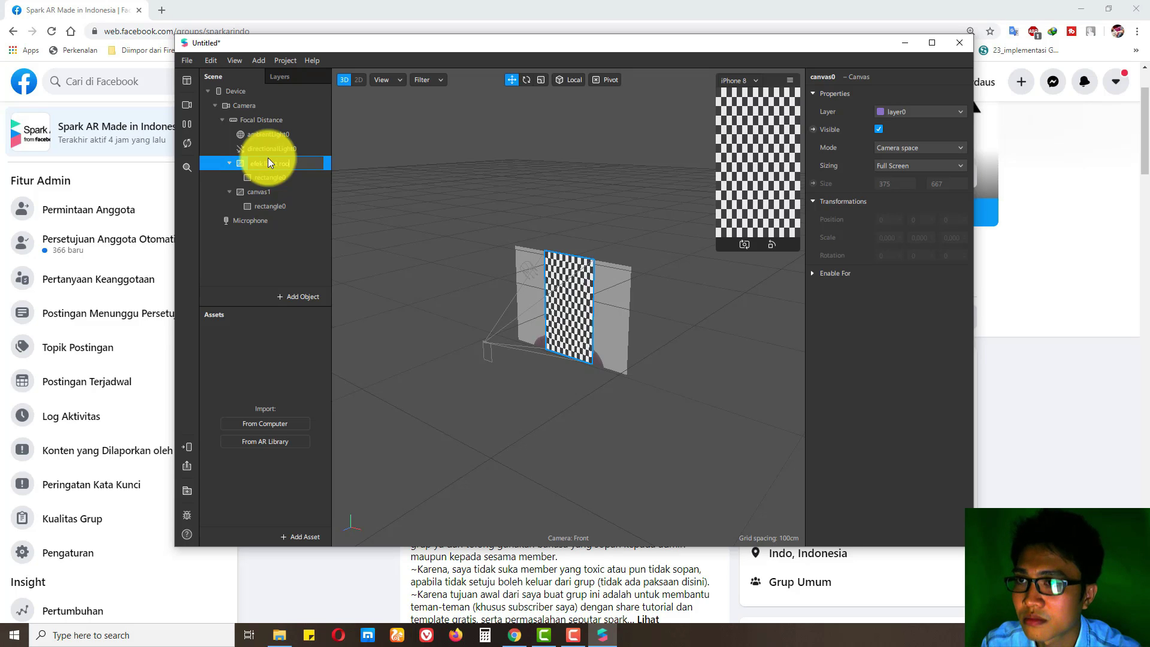
pyautogui.write('m')
pyautogui.click(282, 177)
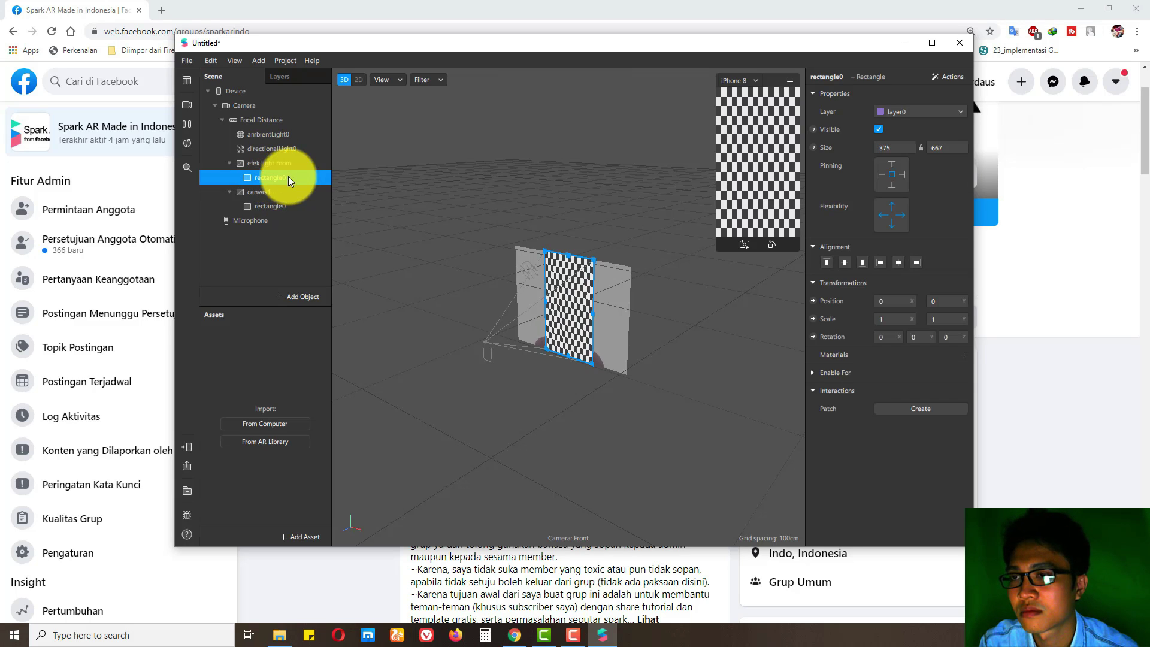
pyautogui.doubleClick(268, 178)
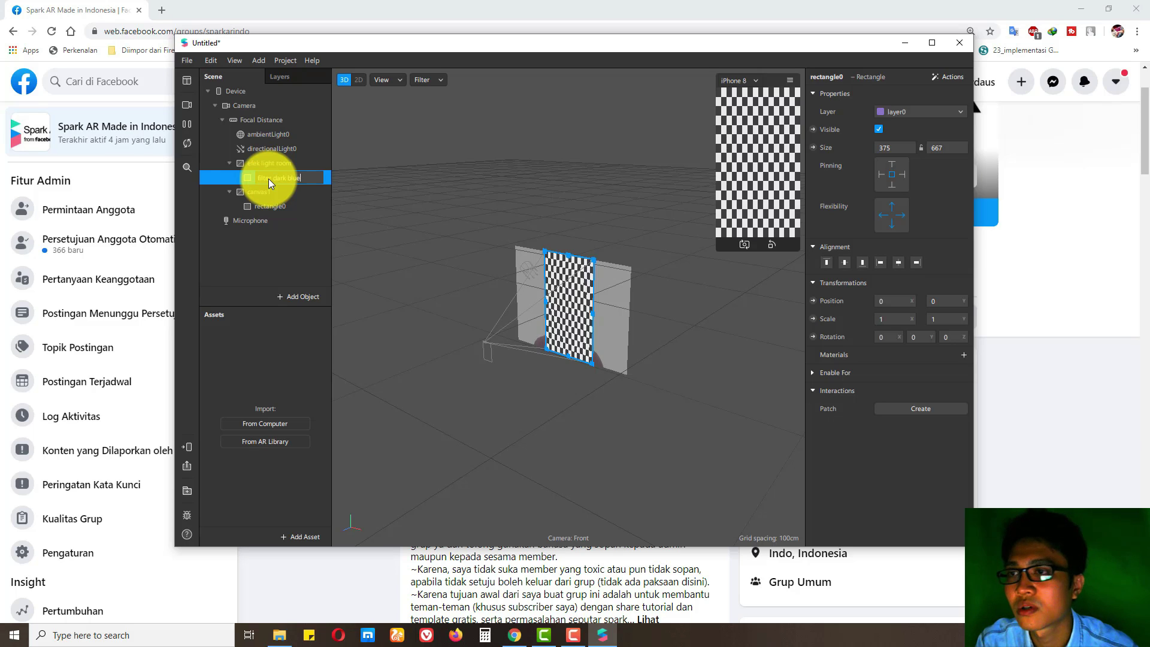
# Step: Rename the second canvas "efek dust" and its rectangle "dust"
pyautogui.click(267, 192)
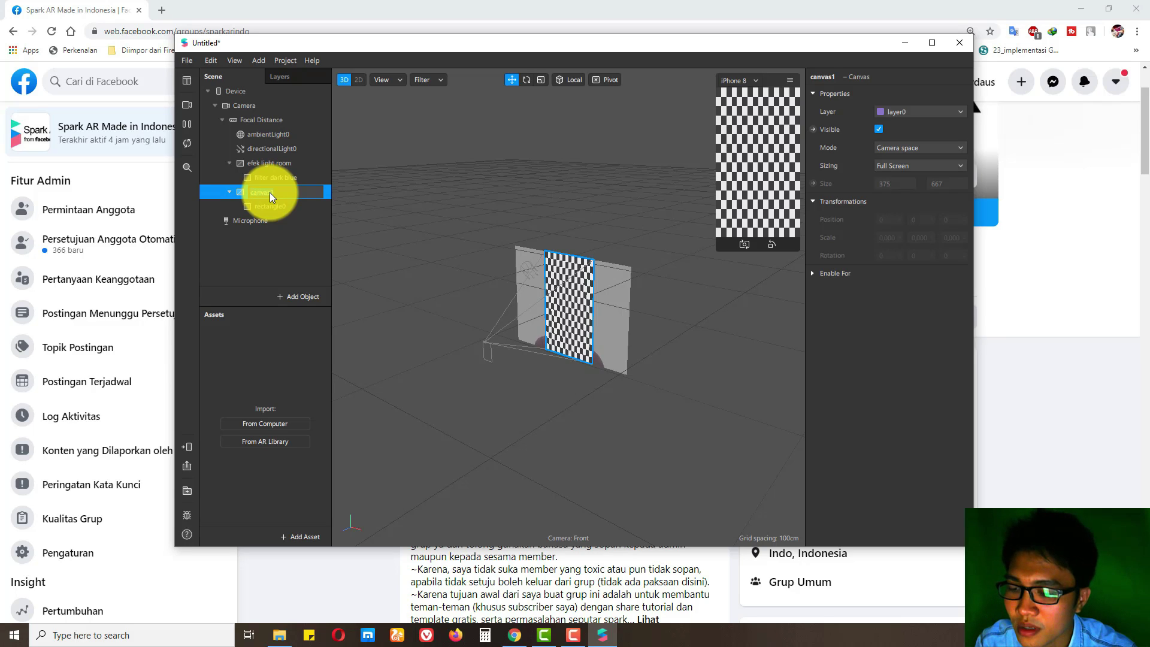
pyautogui.write('dust')
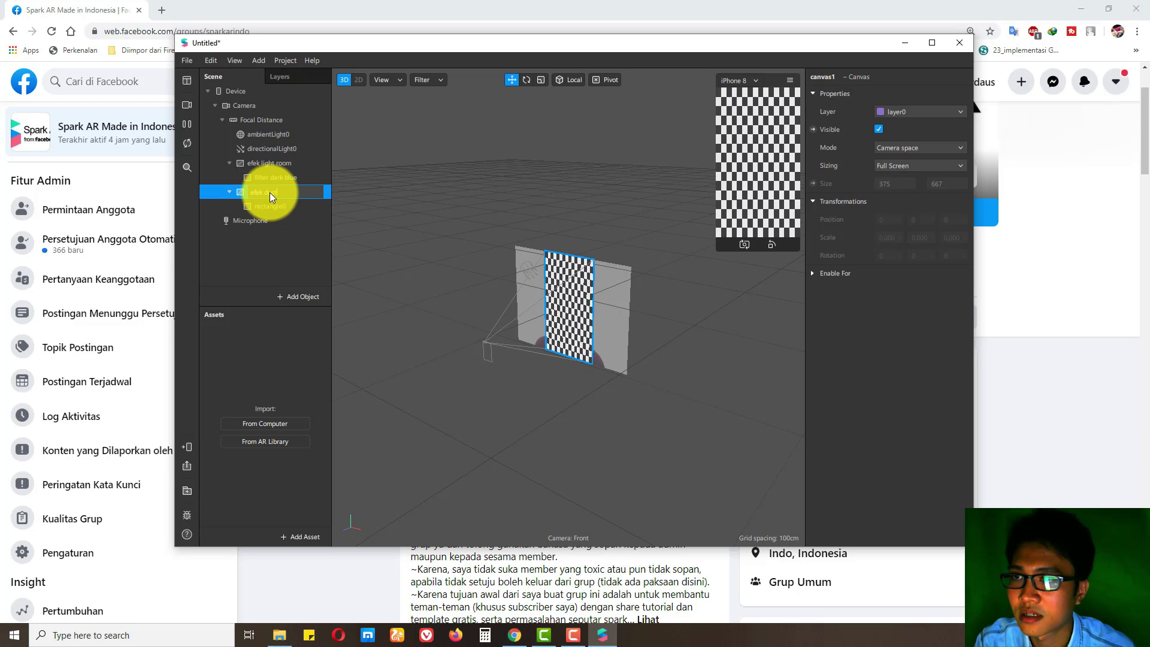
pyautogui.click(276, 208)
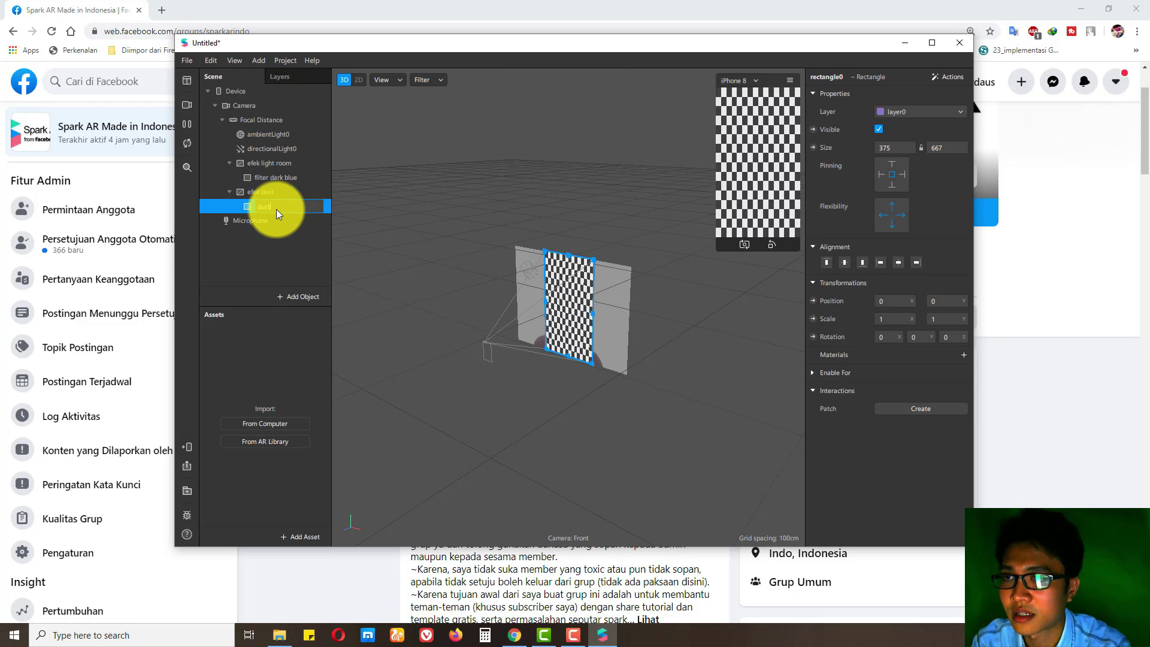
pyautogui.click(272, 243)
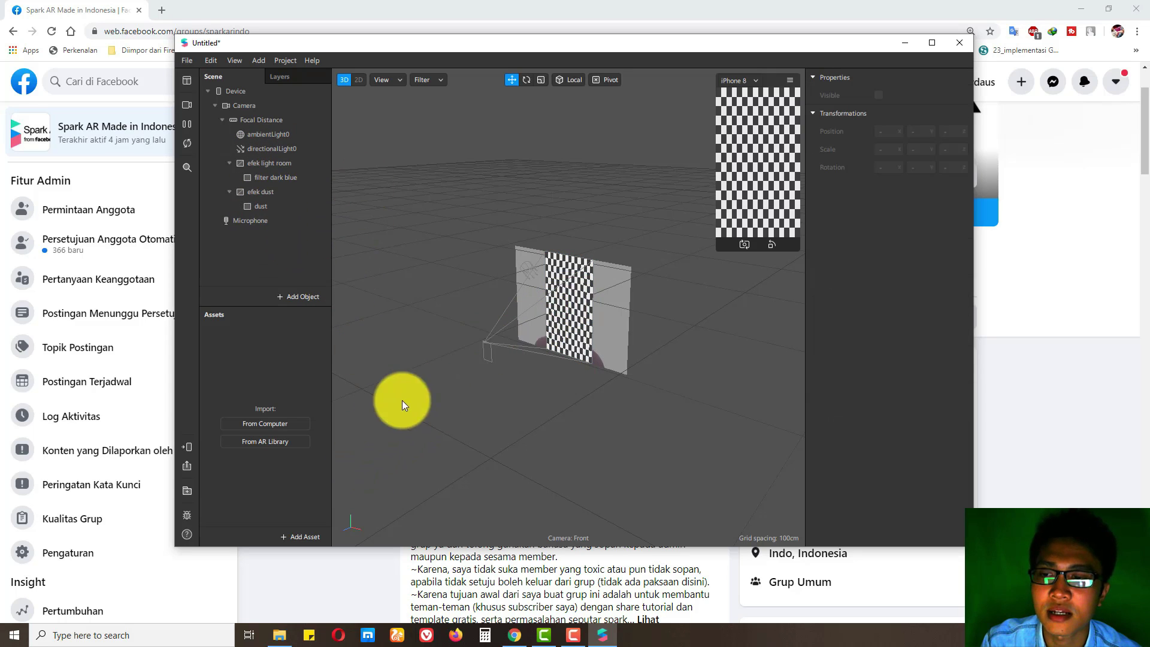
# Step: Import the FastColorLUT.arp patch from the KOnten folder in File Explorer into the project's assets
pyautogui.click(279, 635)
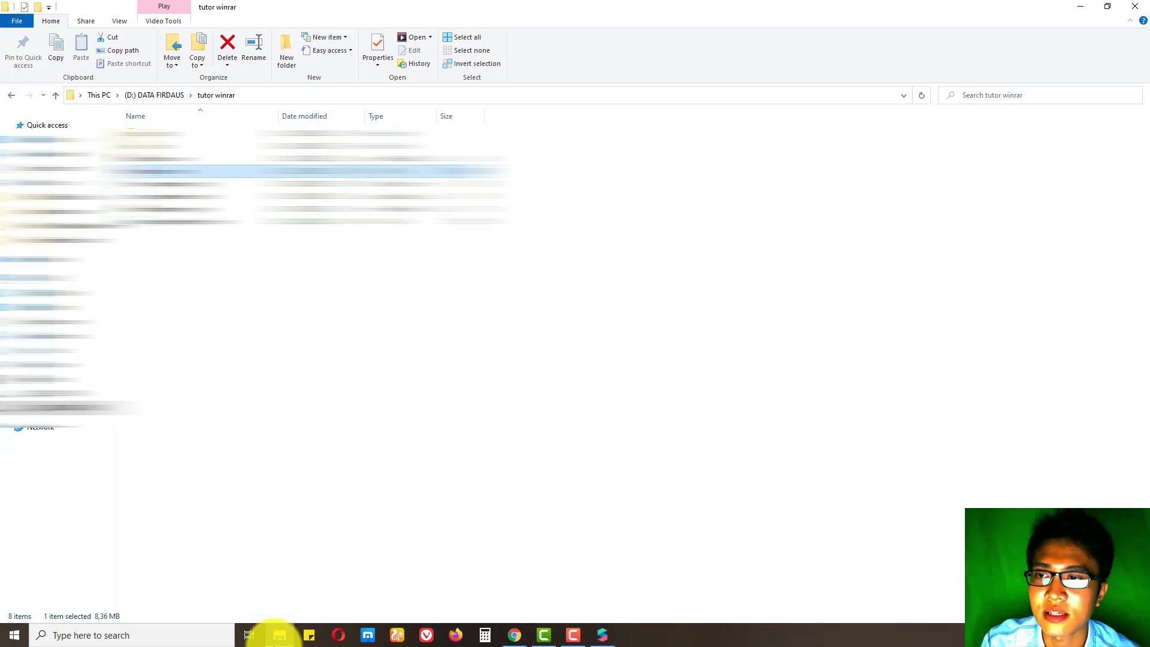
pyautogui.hotkey('alt', 'Up')
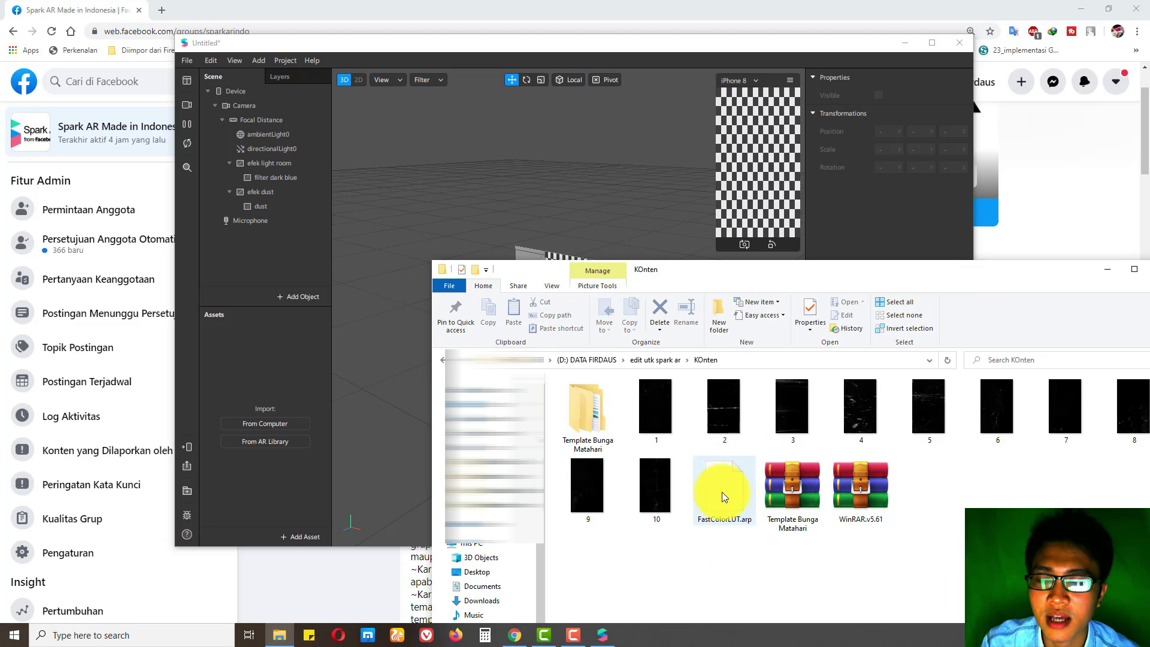
pyautogui.moveTo(721, 492); pyautogui.dragTo(324, 414)
# Step: Preview the dust images in the KOnten folder and import image 1 into the project's assets as a texture
pyautogui.click(656, 435)
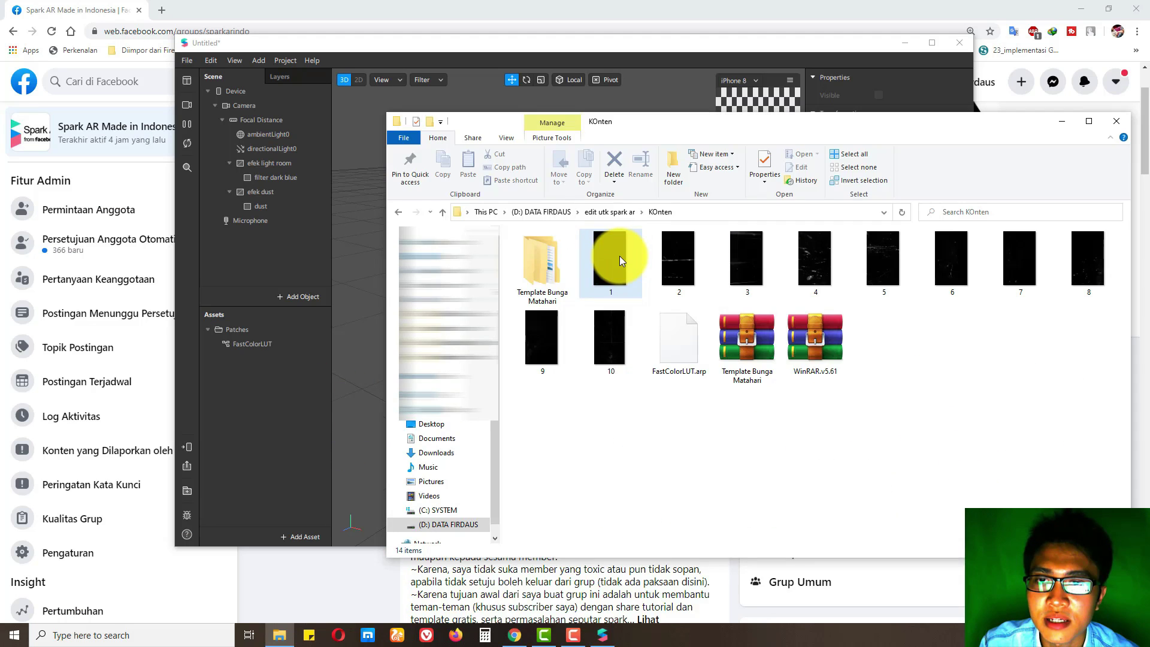
pyautogui.doubleClick(619, 256)
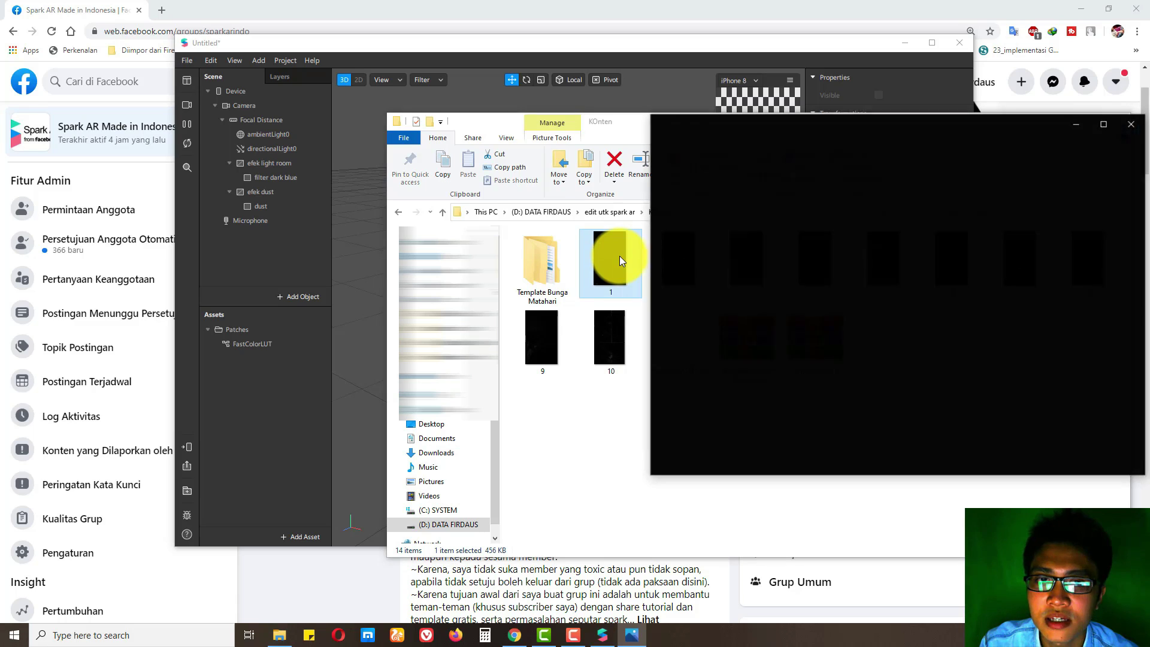
pyautogui.click(1116, 300)
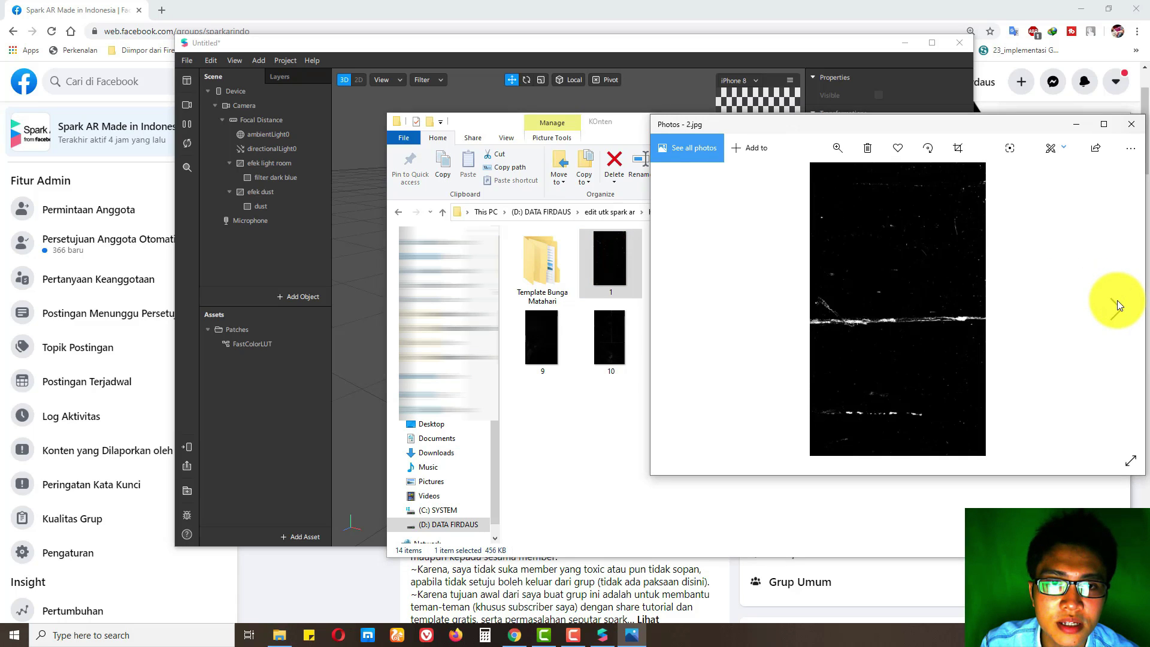
pyautogui.click(1116, 301)
pyautogui.hotkey('alt', 'F4')
pyautogui.moveTo(324, 333); pyautogui.dragTo(264, 340)
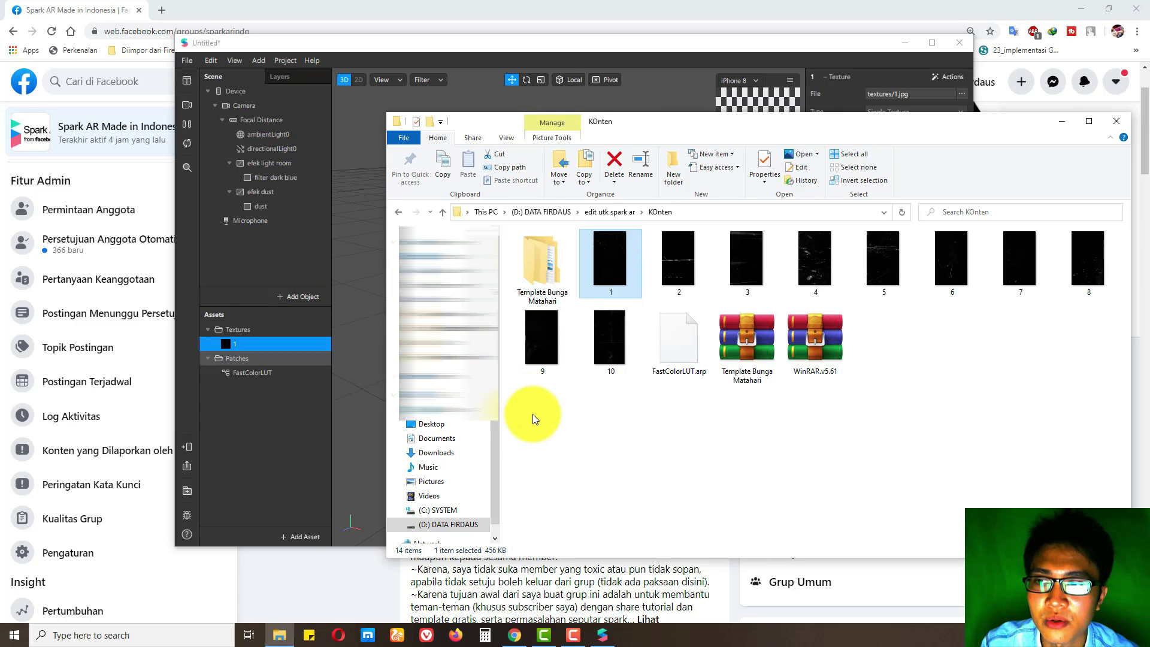
pyautogui.click(288, 443)
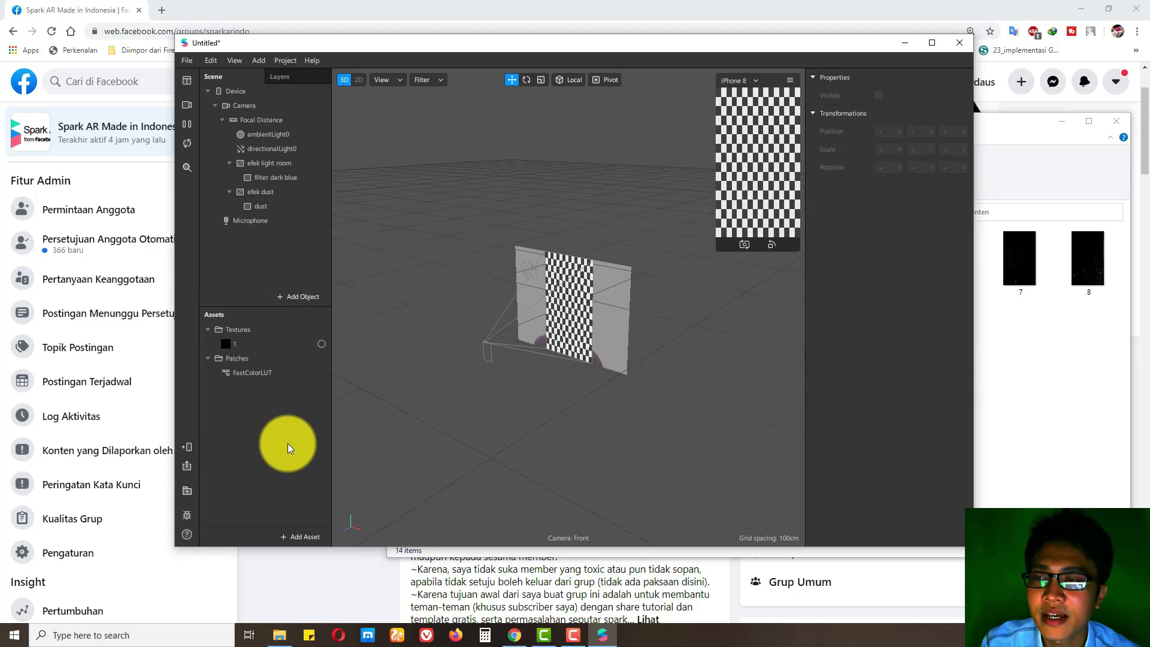
pyautogui.click(293, 179)
pyautogui.click(289, 163)
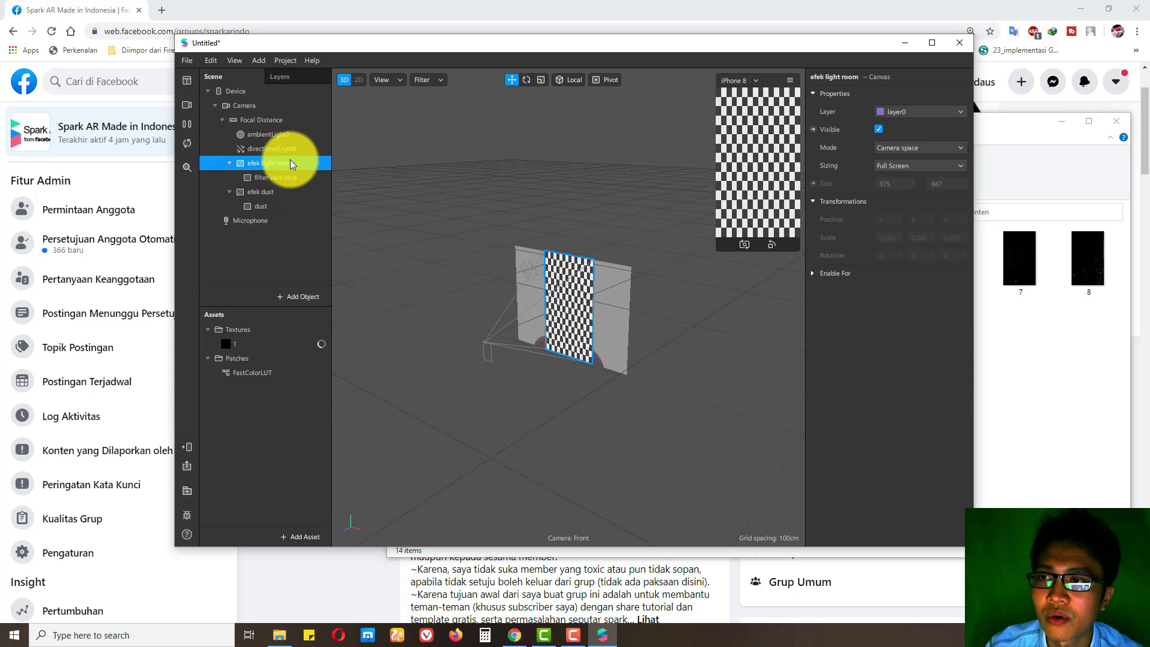
pyautogui.click(292, 178)
pyautogui.click(681, 413)
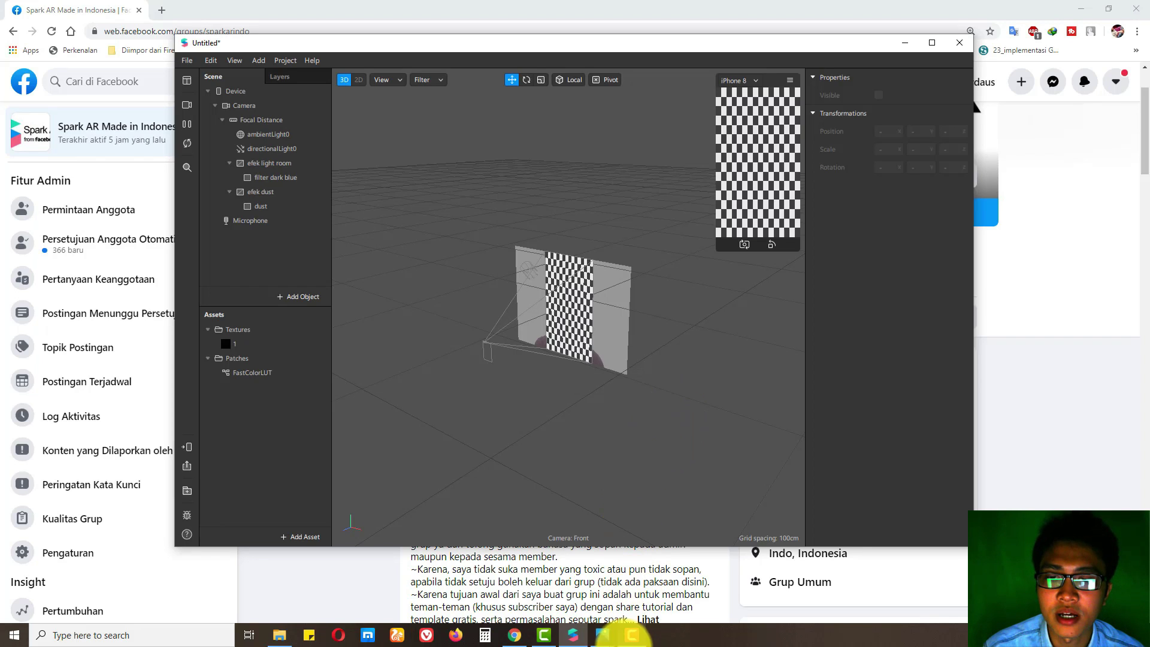
pyautogui.click(633, 636)
pyautogui.click(634, 639)
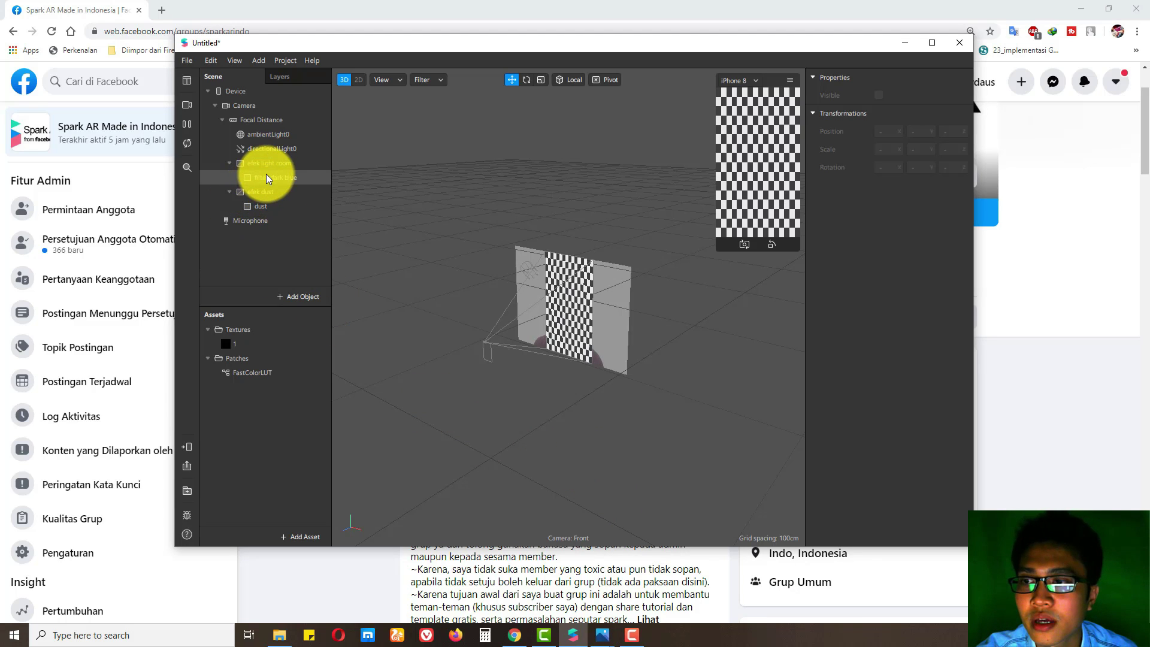
# Step: Import the "Edit This in Lightroom (2)" image from File Explorer's Videos folder as a texture and enable No compression for it
pyautogui.click(285, 640)
pyautogui.click(529, 333)
pyautogui.moveTo(529, 336); pyautogui.dragTo(285, 350)
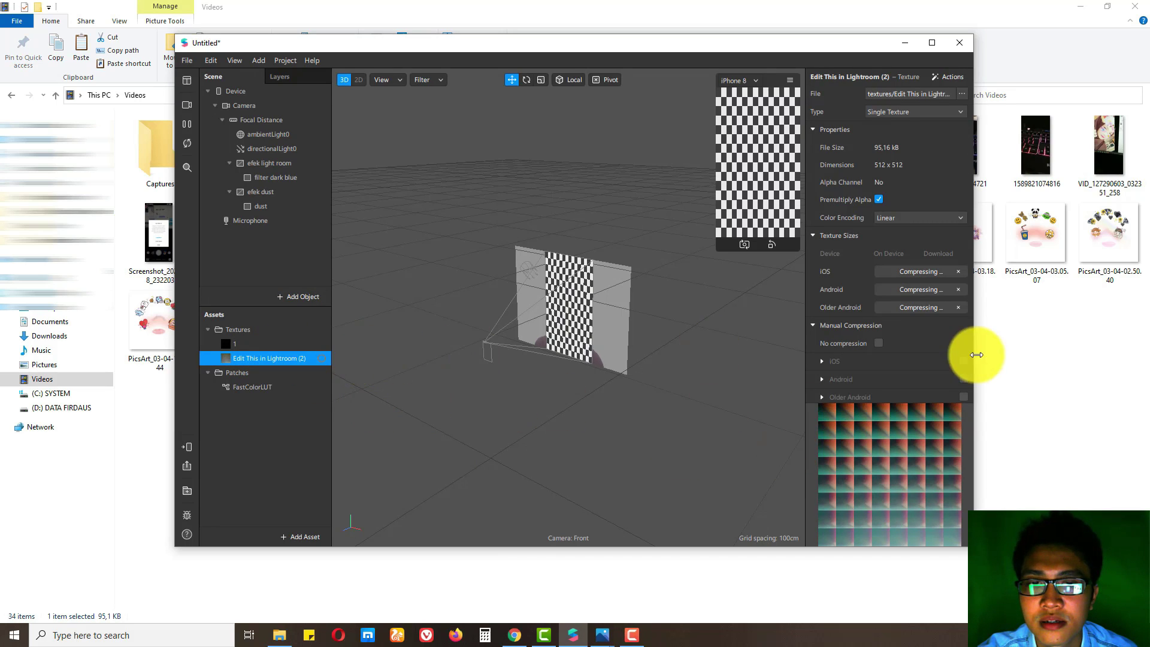
pyautogui.click(878, 343)
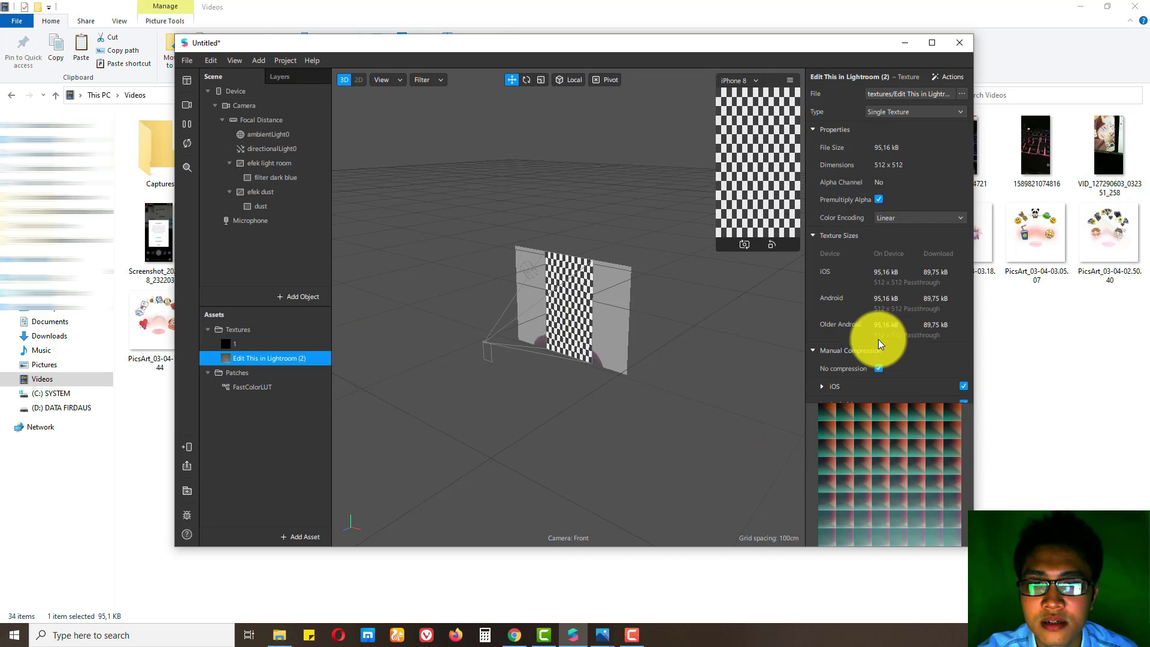
pyautogui.click(274, 344)
pyautogui.click(271, 357)
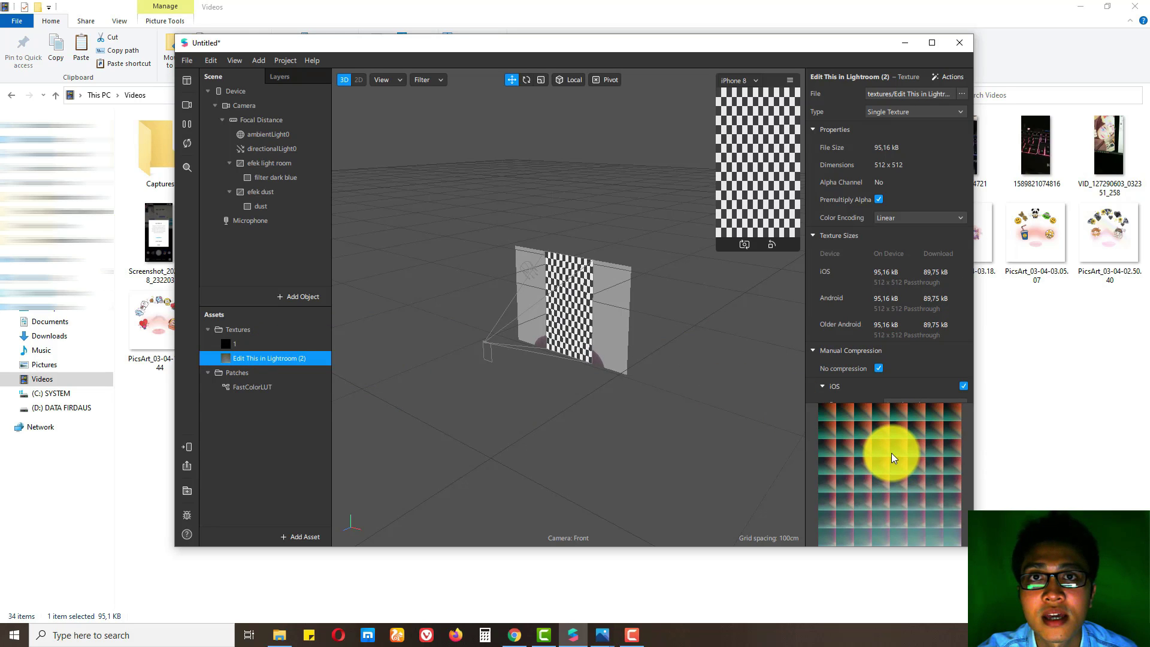
pyautogui.click(515, 634)
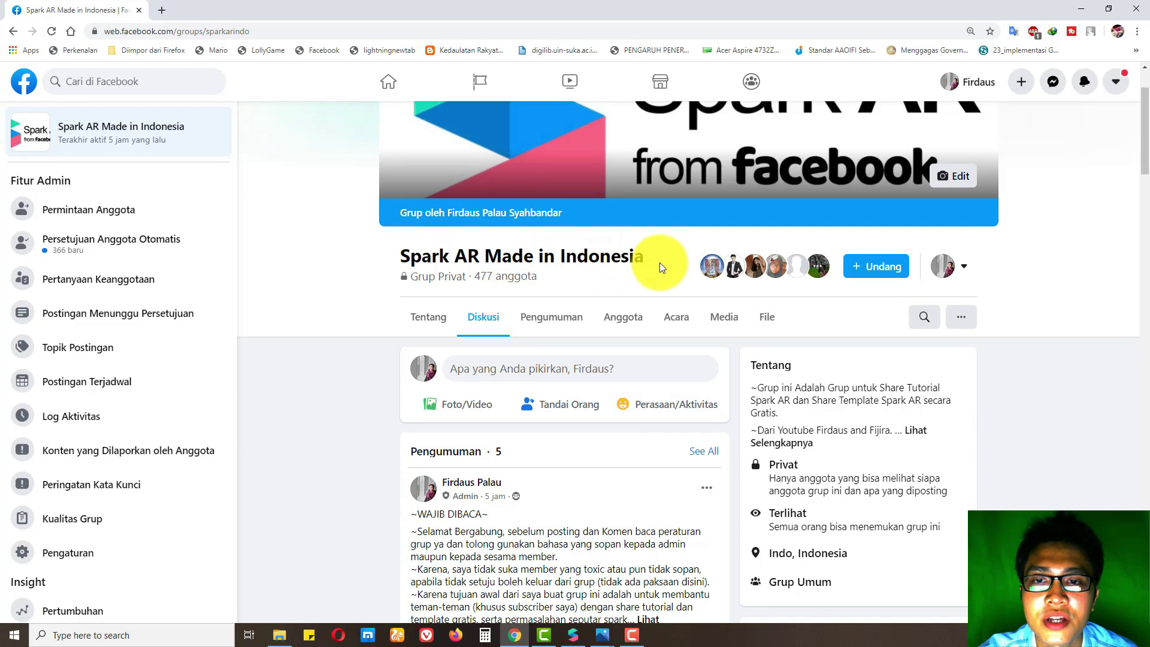
pyautogui.scroll(-4, 595, 324)
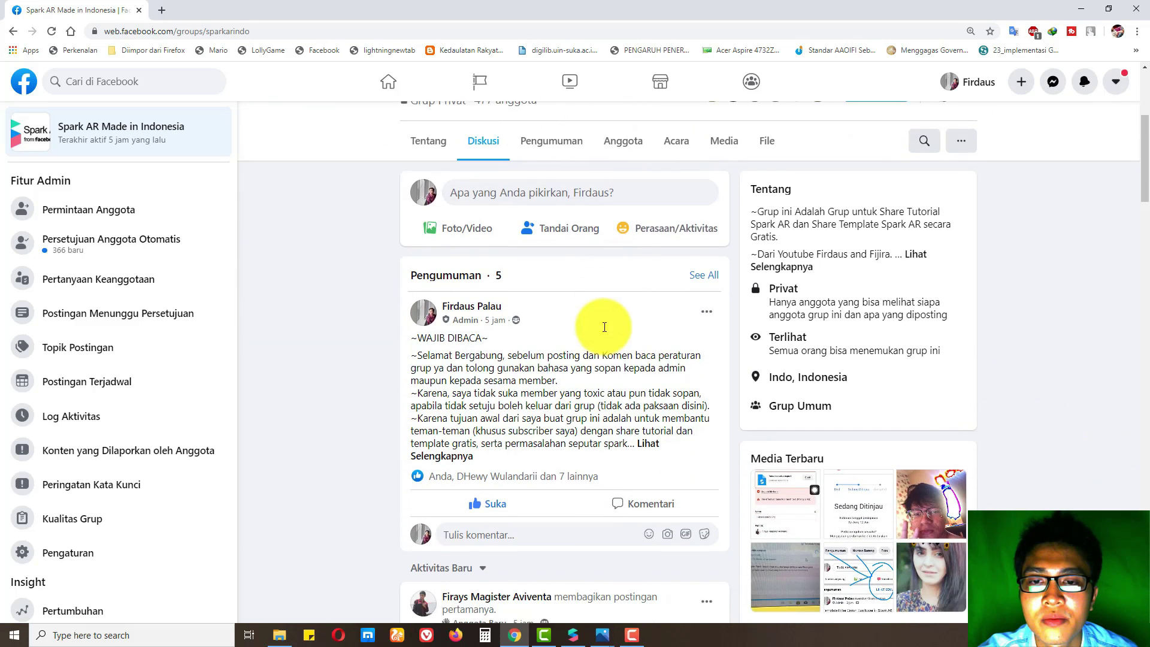
pyautogui.scroll(4, 617, 360)
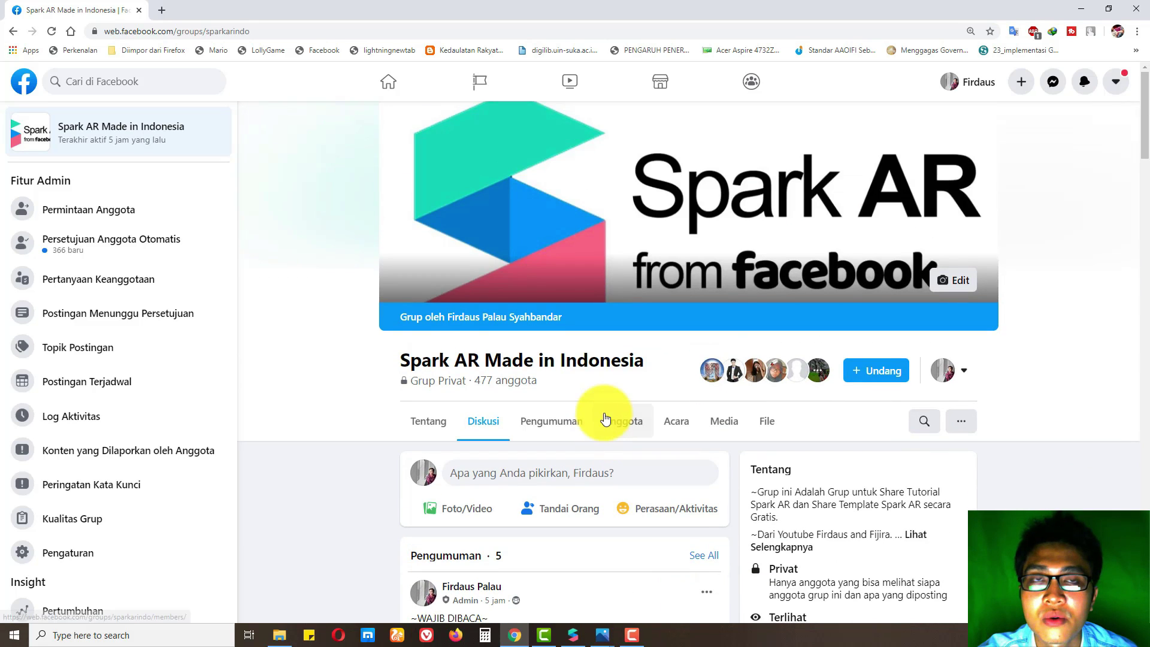
pyautogui.scroll(-1, 569, 611)
pyautogui.click(572, 634)
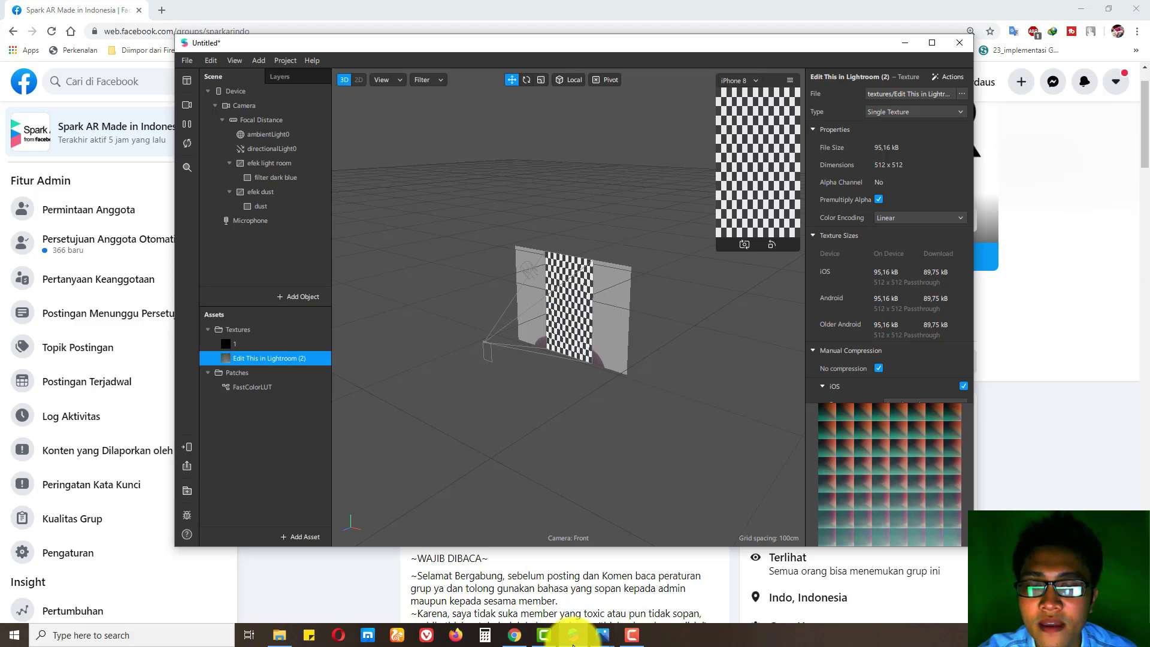
# Step: Show the Patch Editor below the scene viewport
pyautogui.click(299, 440)
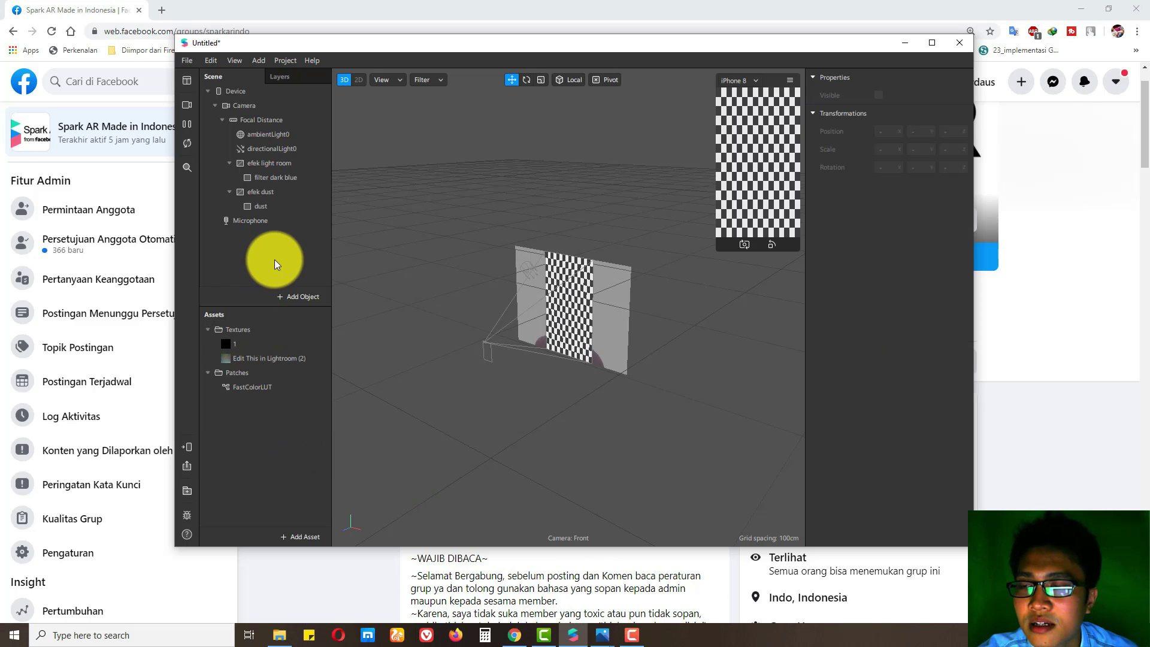
pyautogui.click(233, 58)
pyautogui.click(250, 79)
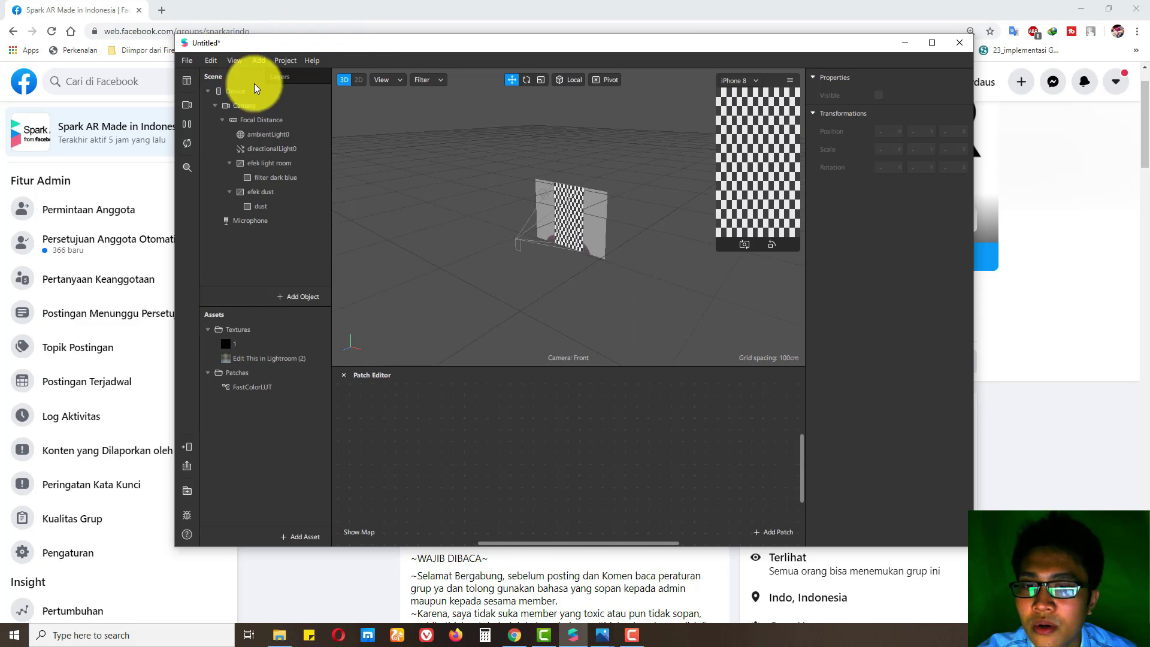
pyautogui.click(632, 641)
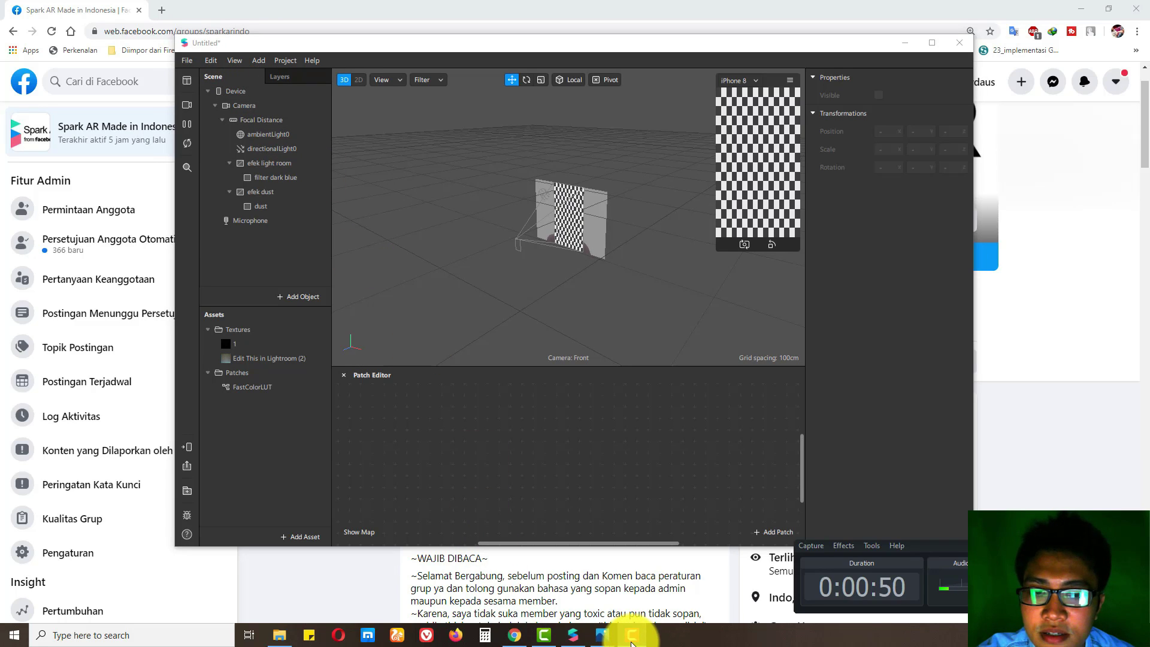
pyautogui.click(632, 641)
# Step: Add a texture extraction to the Camera object to create a camera texture in the assets
pyautogui.click(260, 108)
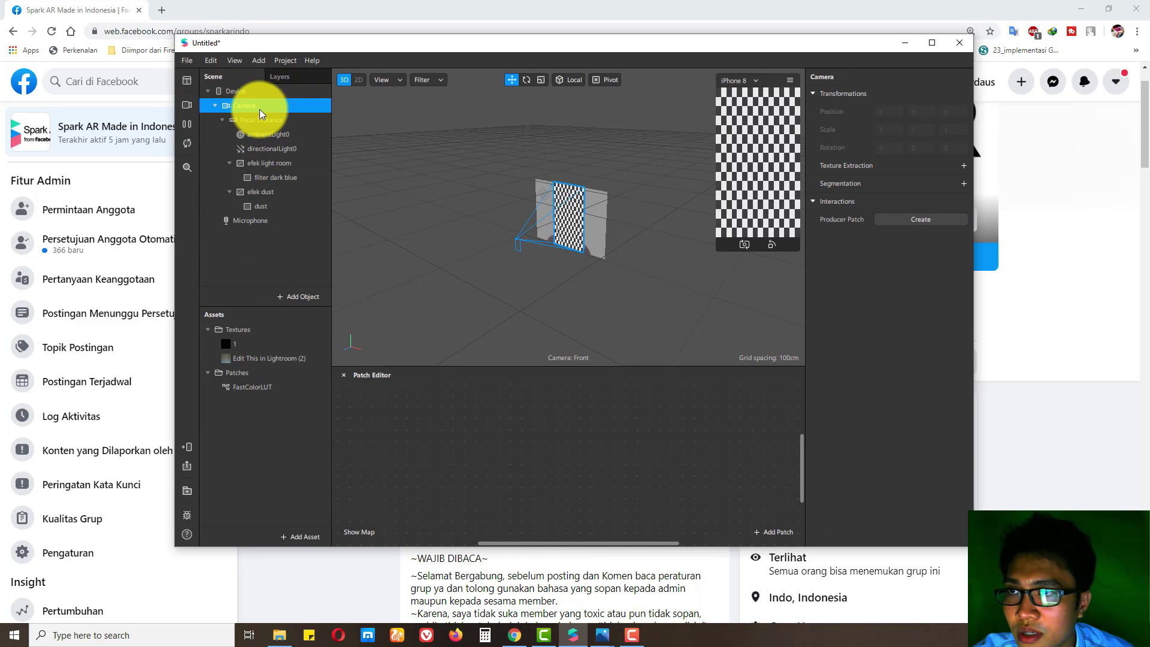
pyautogui.click(963, 169)
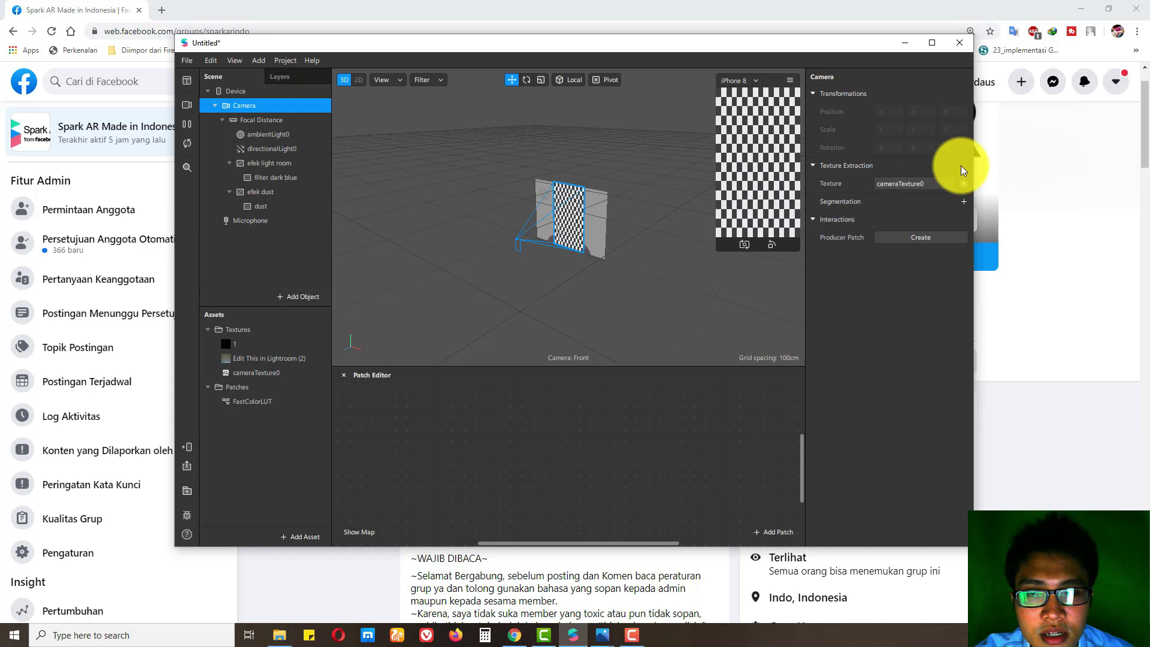
pyautogui.click(256, 372)
pyautogui.click(274, 459)
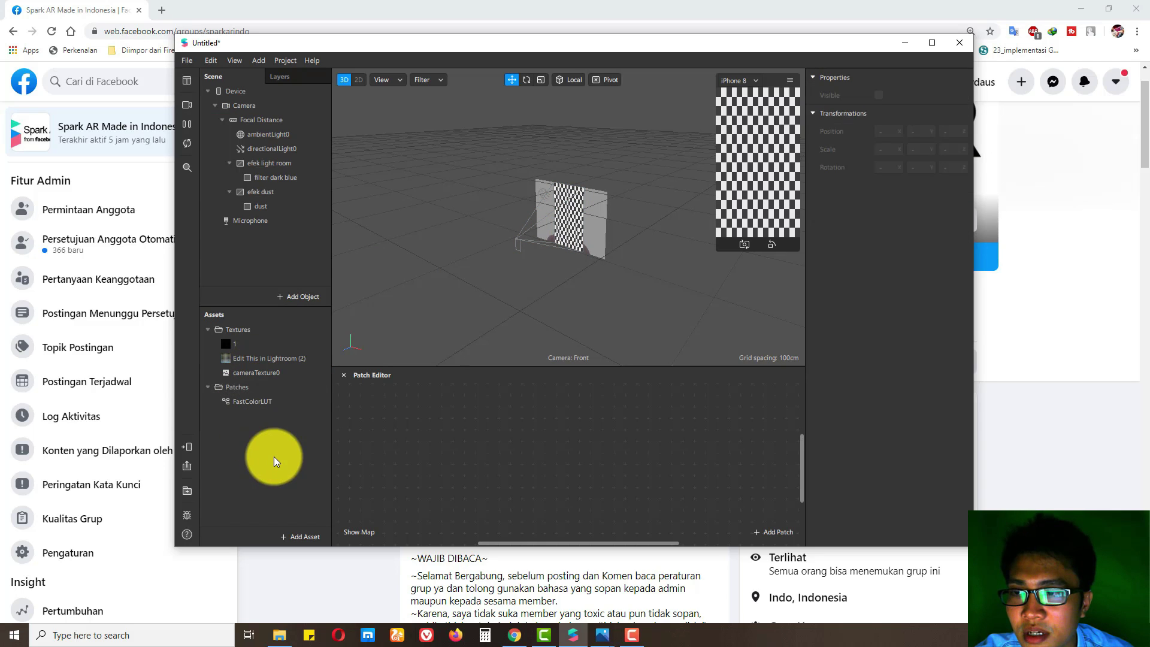
# Step: Add an Animation Sequence asset and rename it "Efek Dust"
pyautogui.click(299, 537)
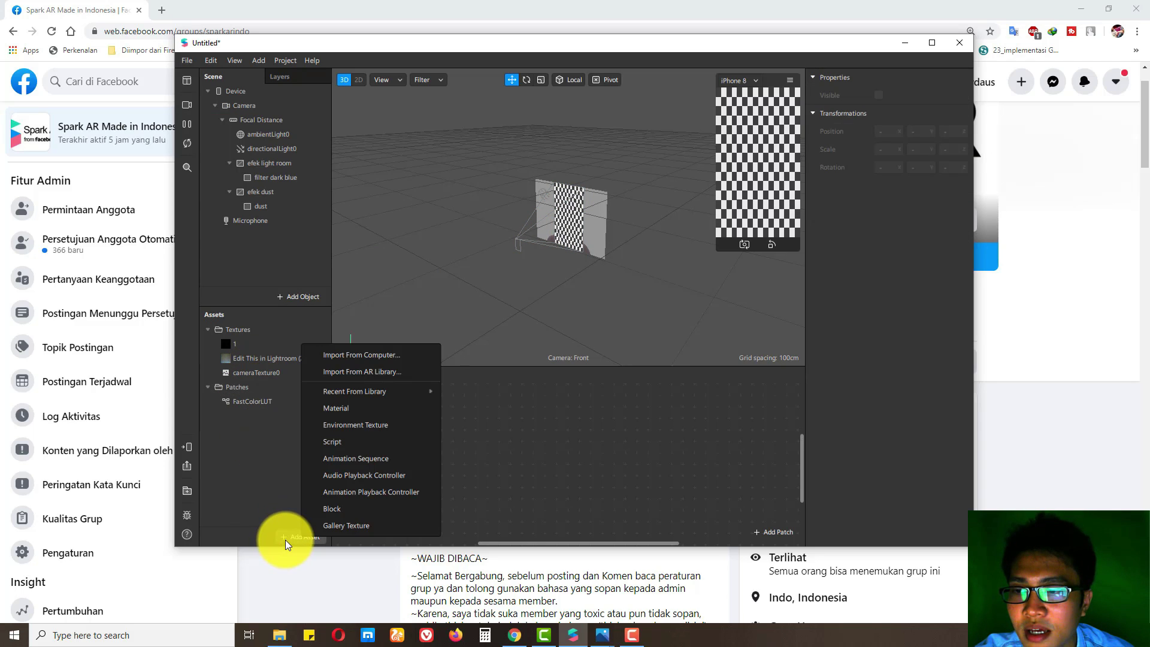
pyautogui.click(377, 466)
pyautogui.click(268, 405)
pyautogui.doubleClick(268, 404)
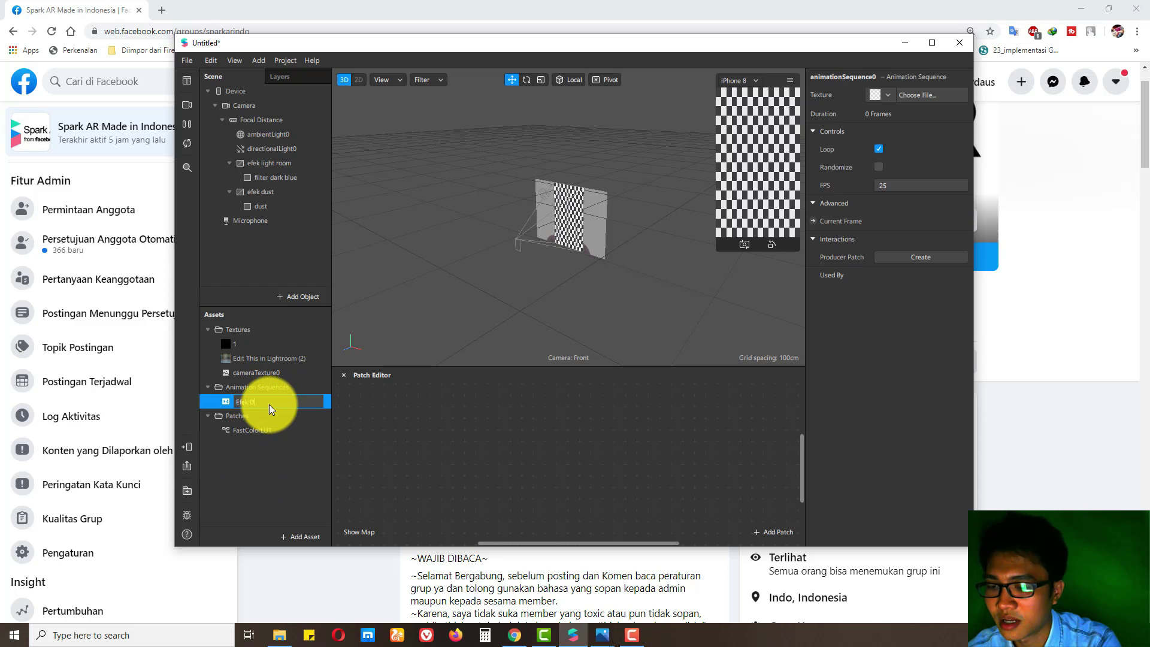
pyautogui.press('Return')
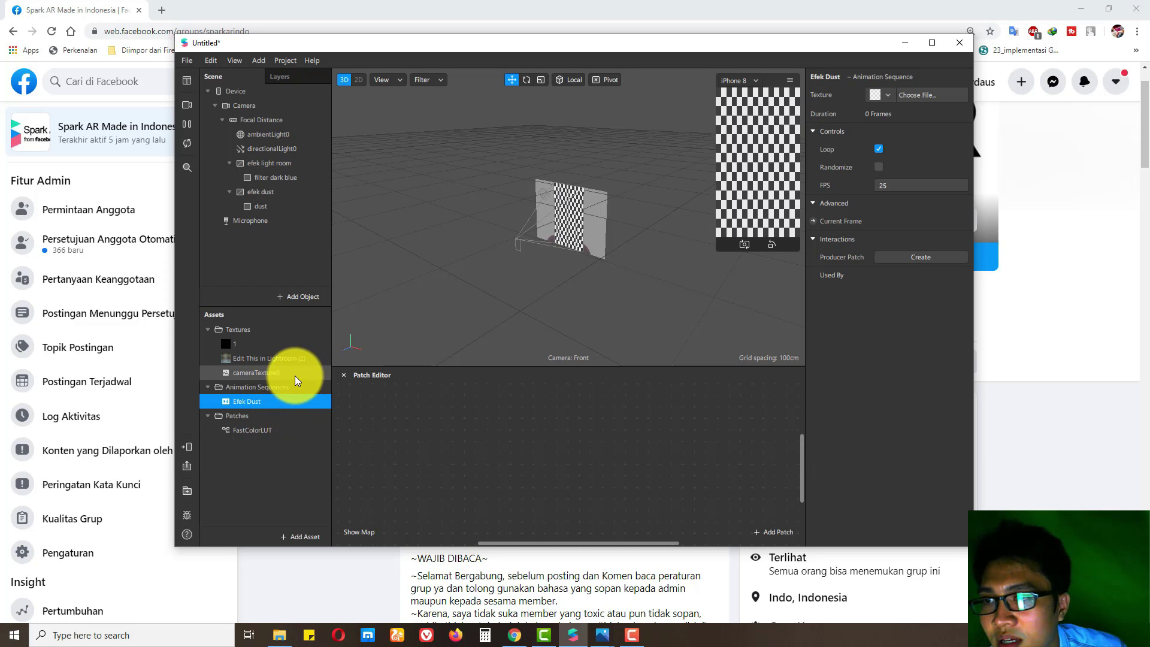
pyautogui.click(252, 430)
pyautogui.click(252, 463)
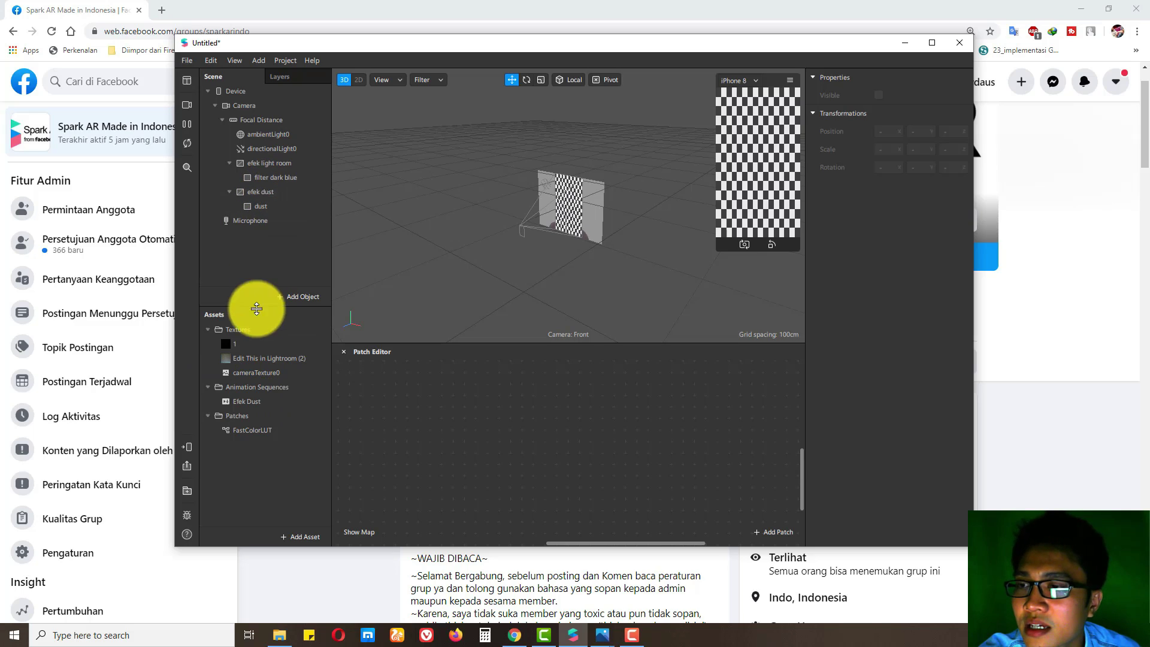
# Step: Create a new material for the "filter dark blue" rectangle and another one for the "dust" rectangle
pyautogui.click(283, 178)
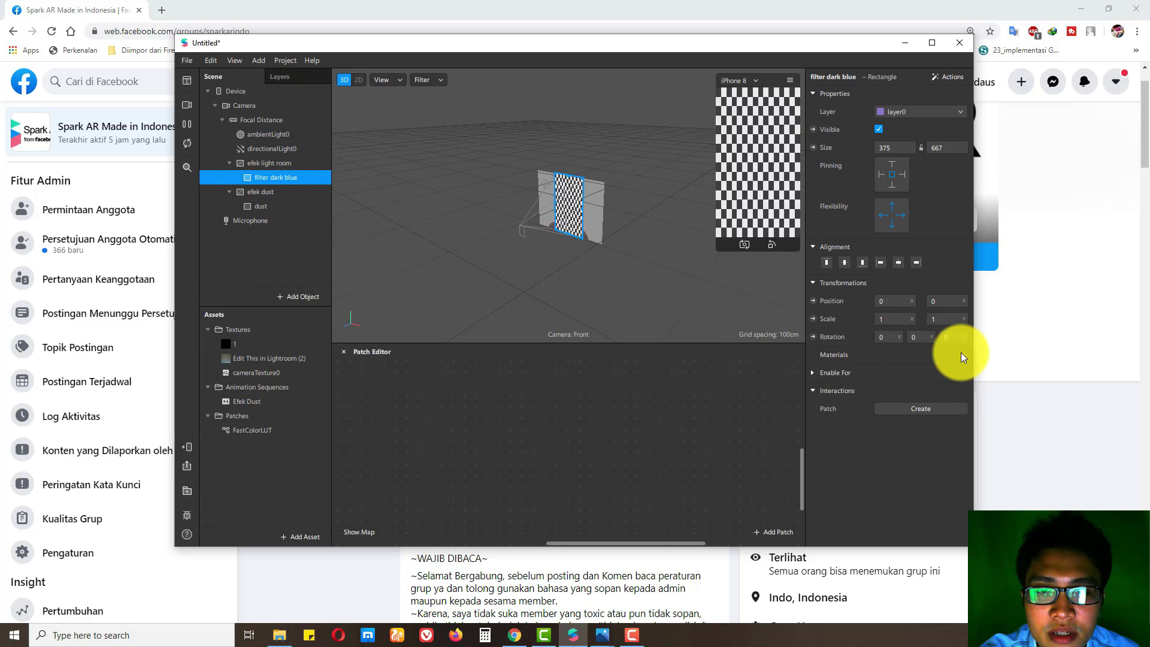
pyautogui.click(961, 355)
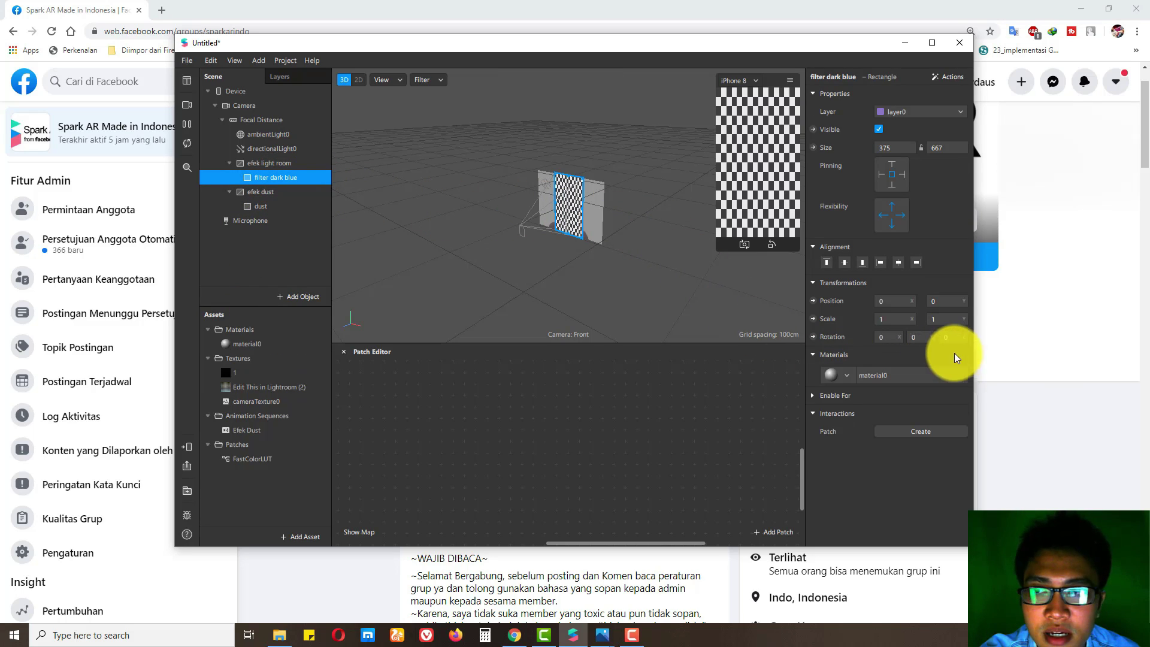
pyautogui.click(290, 208)
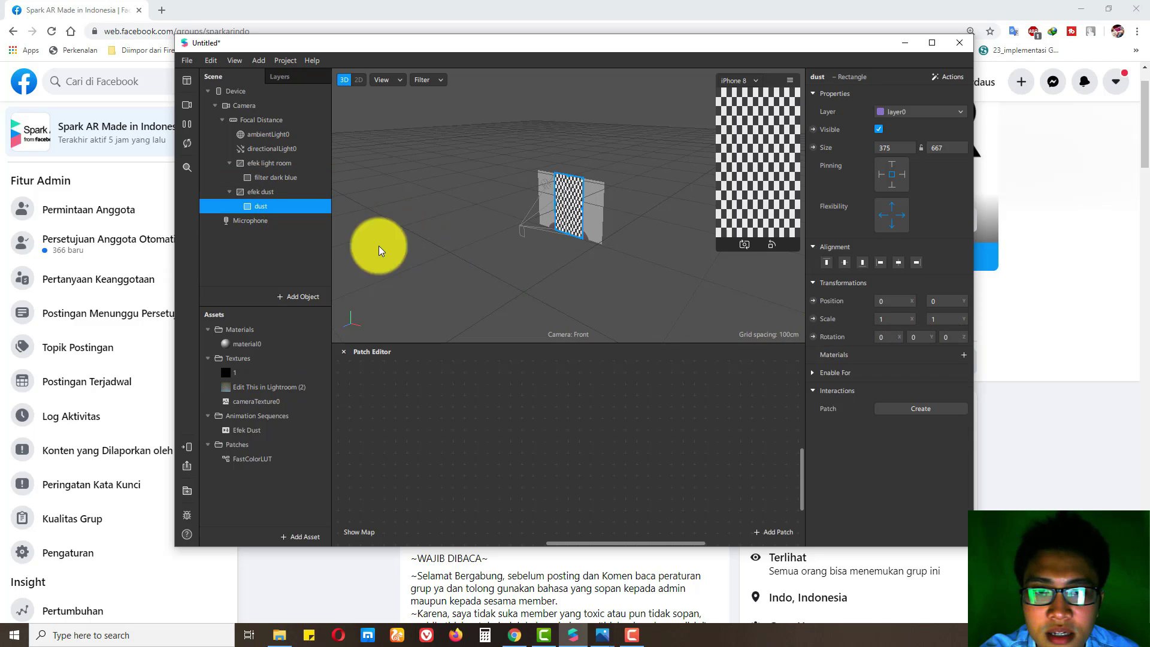
pyautogui.click(960, 354)
pyautogui.click(923, 393)
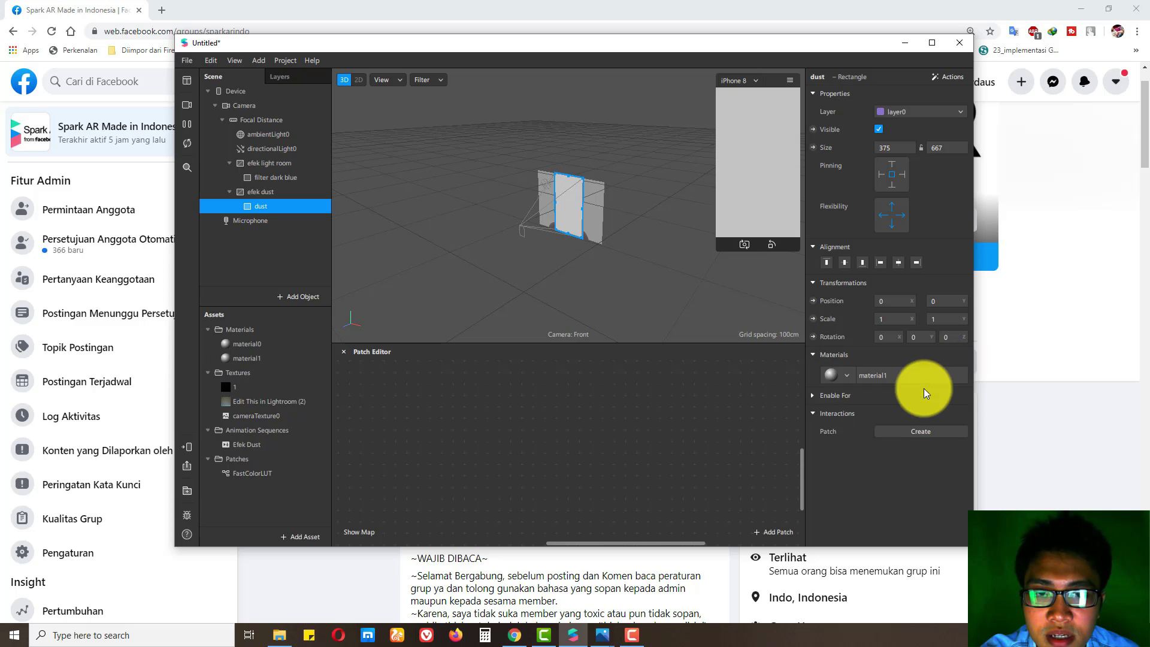
# Step: Rename the "filter dark blue" rectangle's material "filter preset dark"
pyautogui.doubleClick(261, 345)
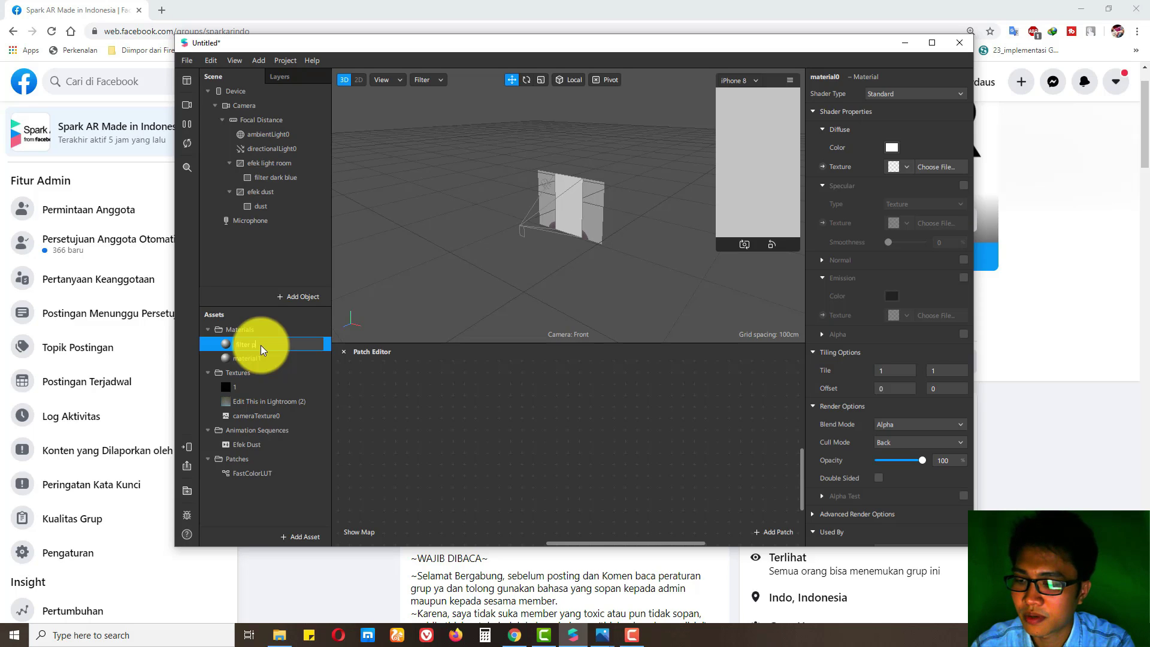
pyautogui.write('filter preset dar')
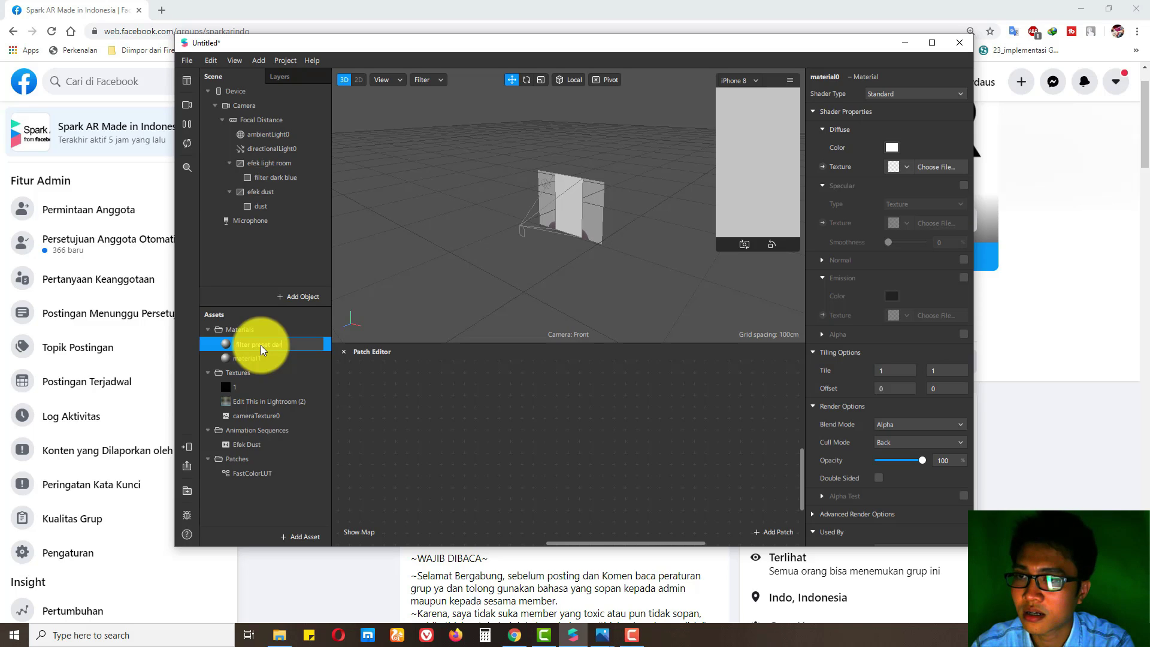
pyautogui.write('k')
pyautogui.press('Return')
# Step: Rename the "dust" rectangle's material "efek dust"
pyautogui.doubleClick(255, 357)
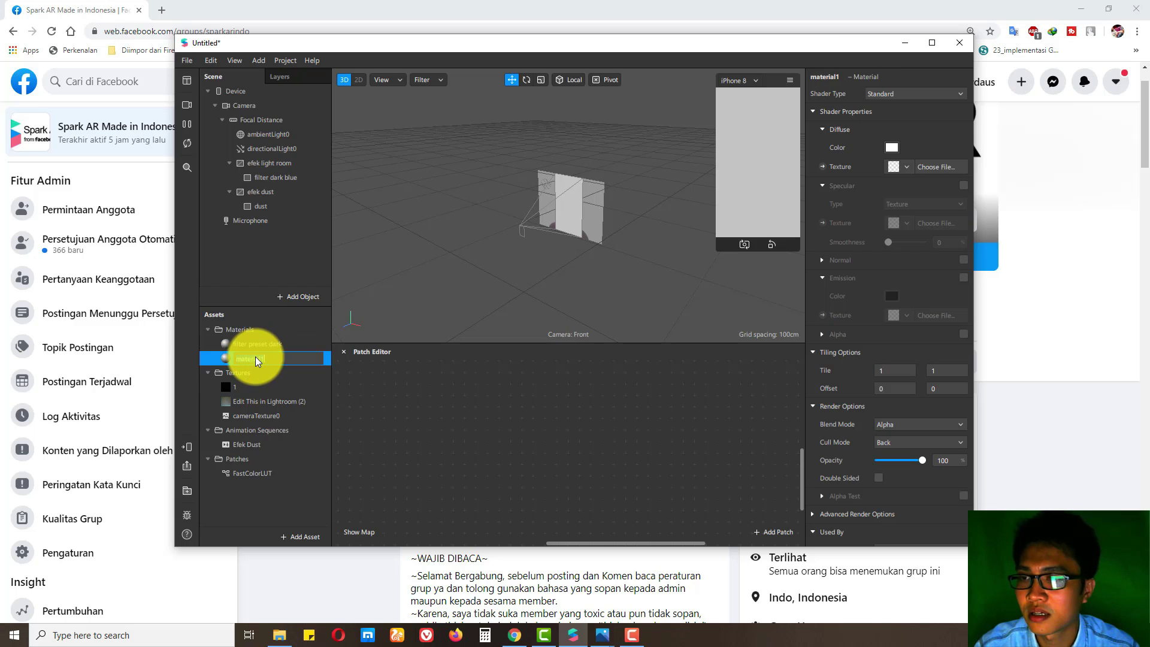
pyautogui.write('efek dust')
pyautogui.press('Return')
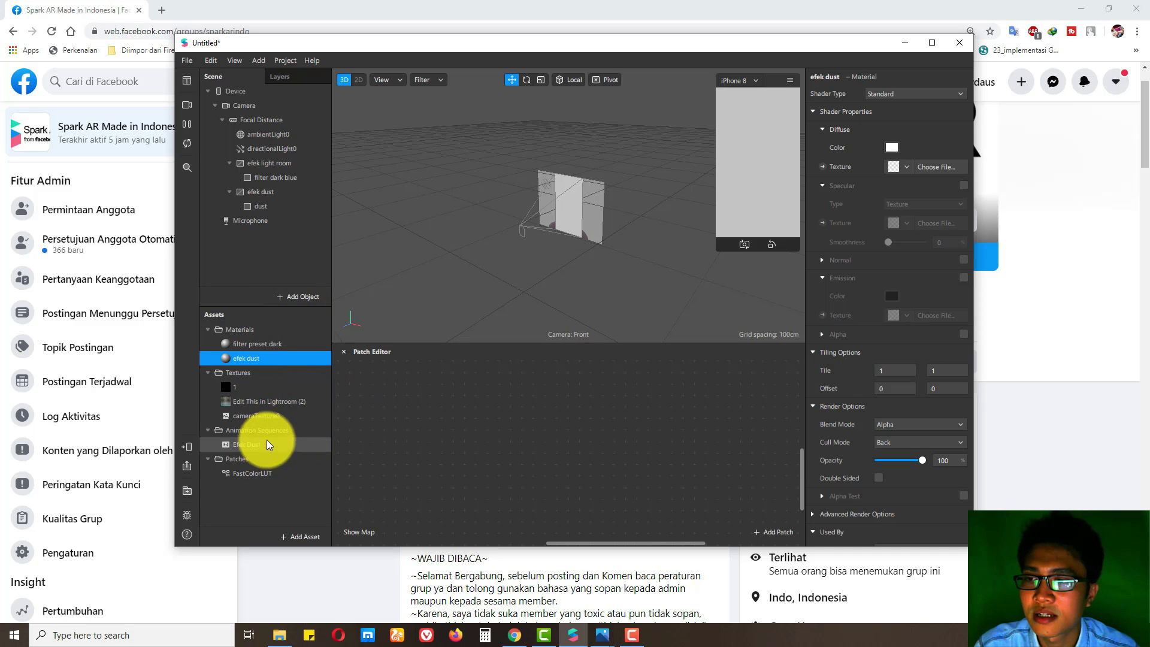
# Step: Place the camera texture in the Patch Editor and add the FastColorLUT patch beside it
pyautogui.click(257, 417)
pyautogui.moveTo(257, 417); pyautogui.dragTo(424, 403)
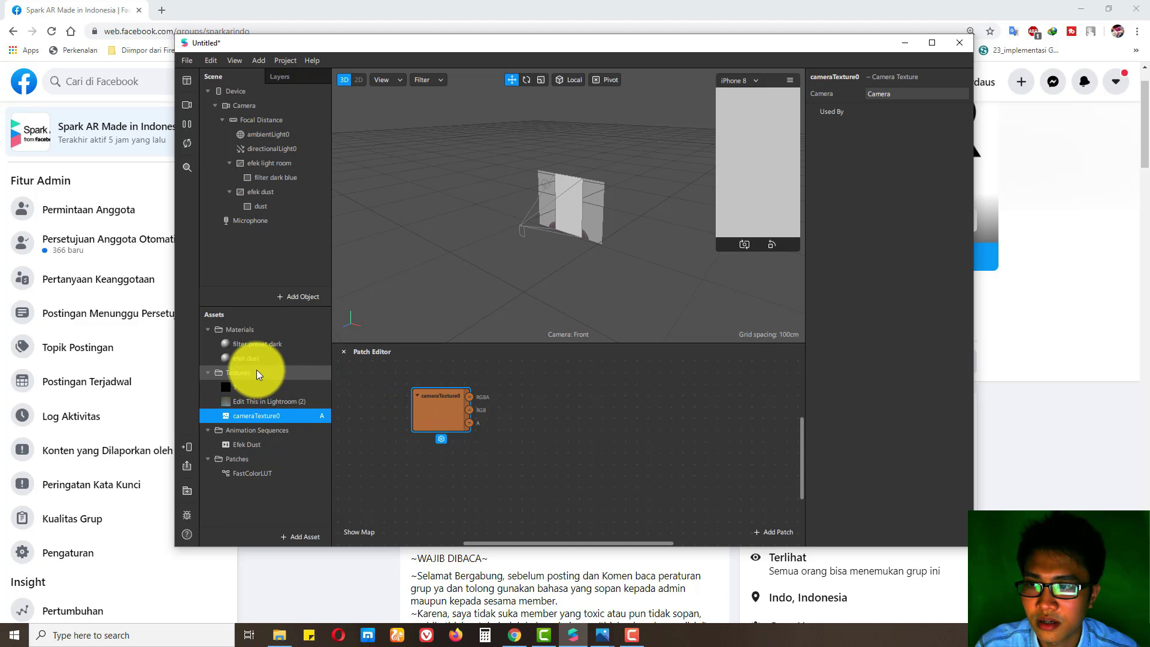
pyautogui.click(247, 472)
pyautogui.moveTo(247, 472); pyautogui.dragTo(536, 389)
pyautogui.click(283, 494)
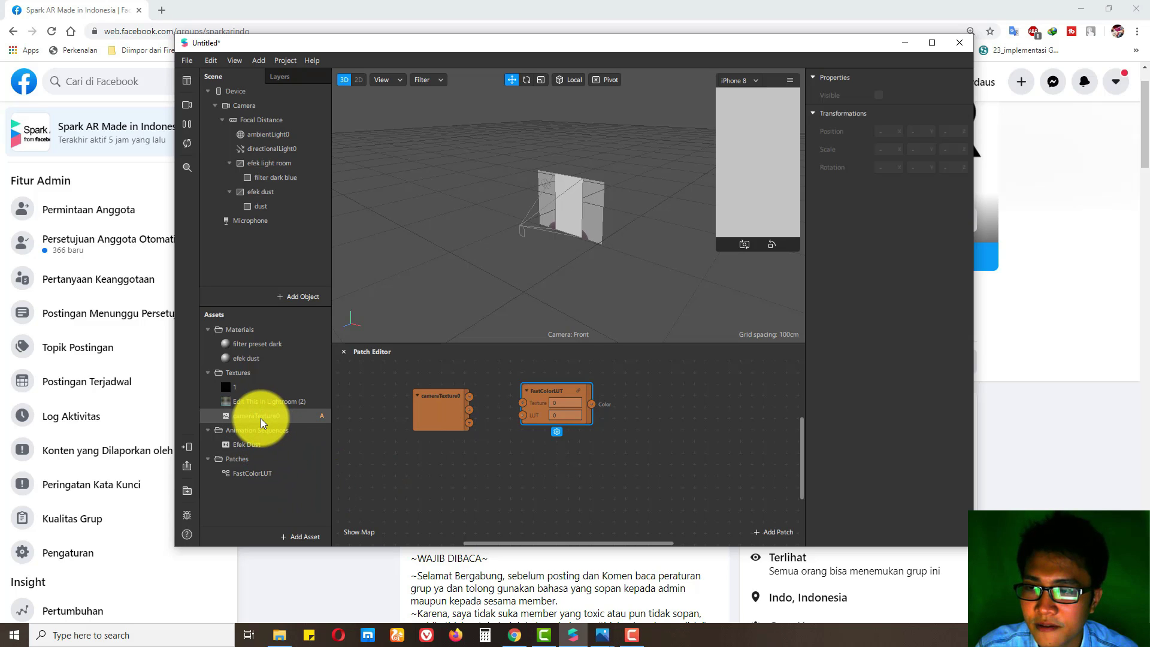
# Step: Create a diffuse texture patch for the "filter preset dark" material and wire the camera texture's RGBA through FastColorLUT into it
pyautogui.click(272, 343)
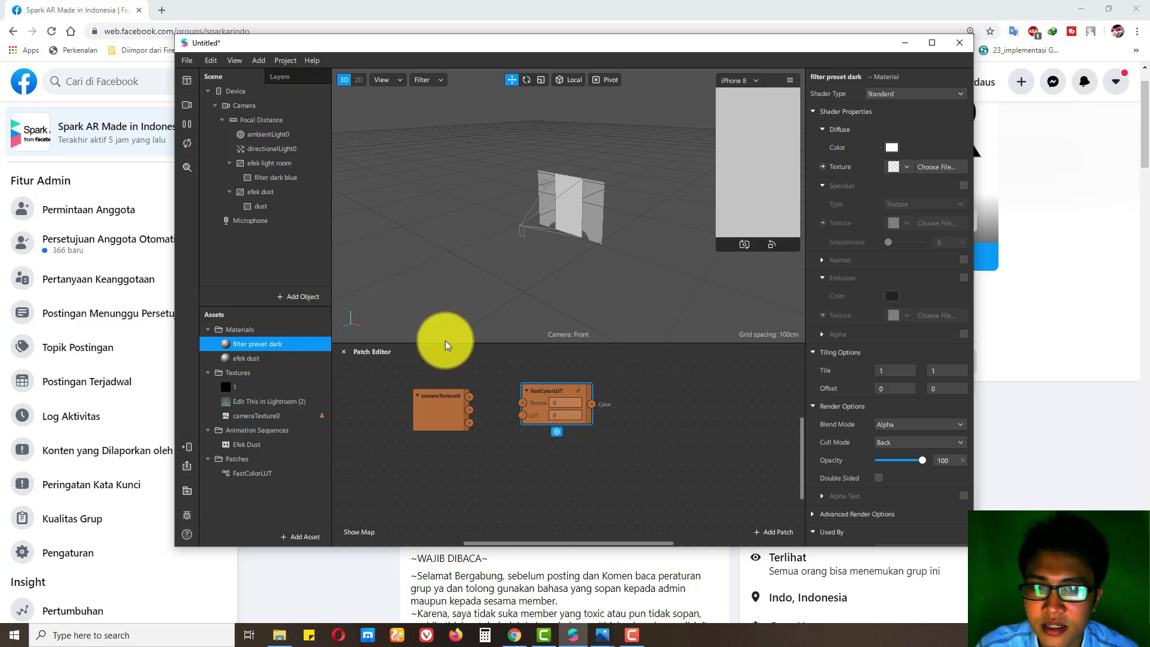
pyautogui.click(824, 166)
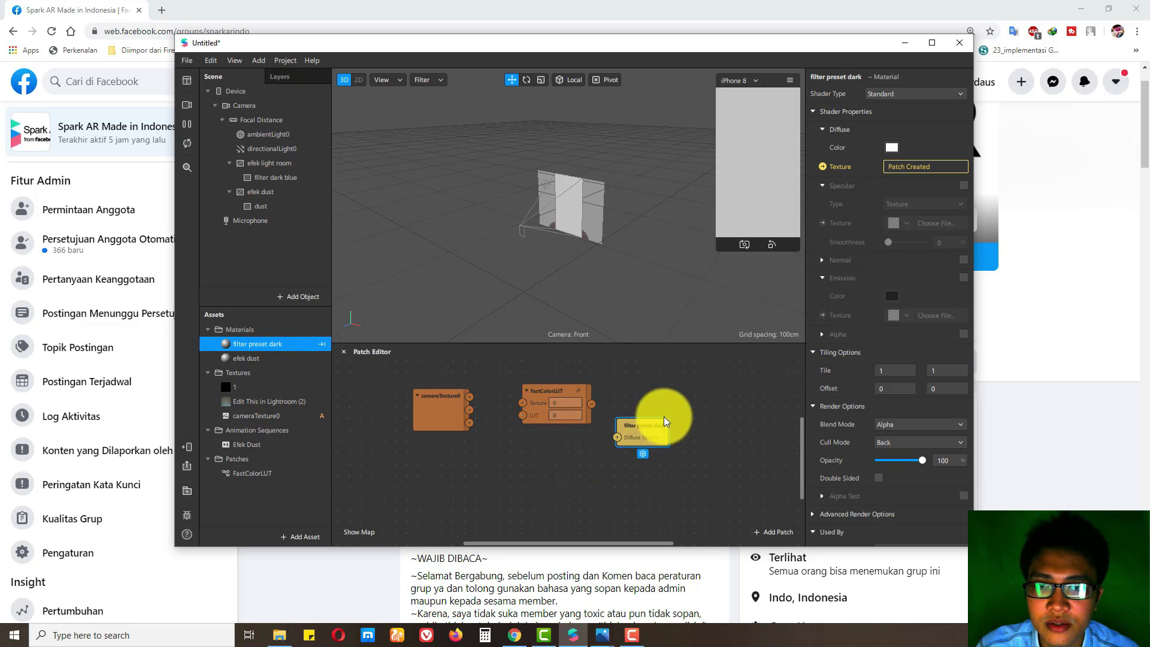
pyautogui.moveTo(470, 396); pyautogui.dragTo(521, 403)
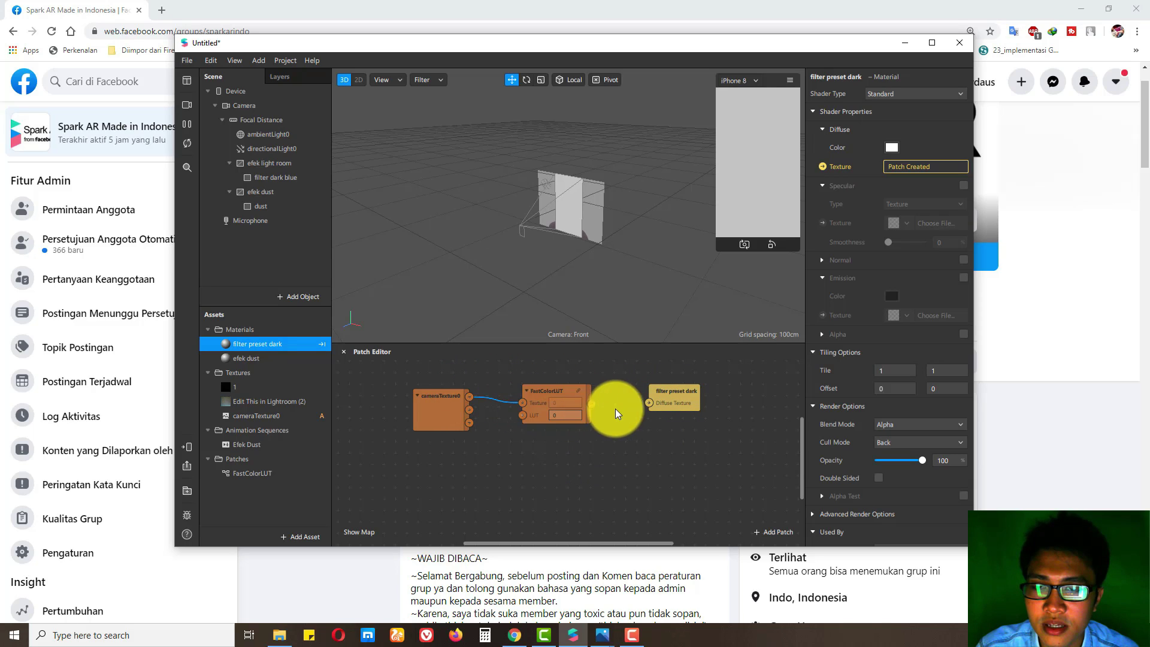
pyautogui.moveTo(591, 400); pyautogui.dragTo(649, 401)
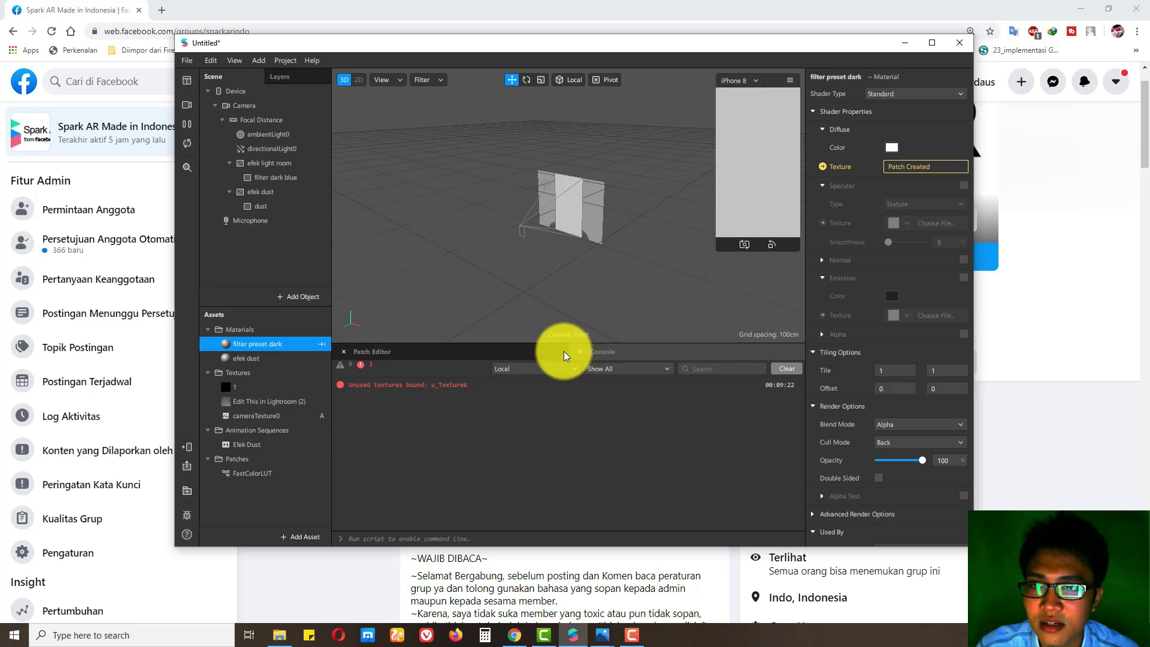
pyautogui.click(494, 353)
pyautogui.click(493, 351)
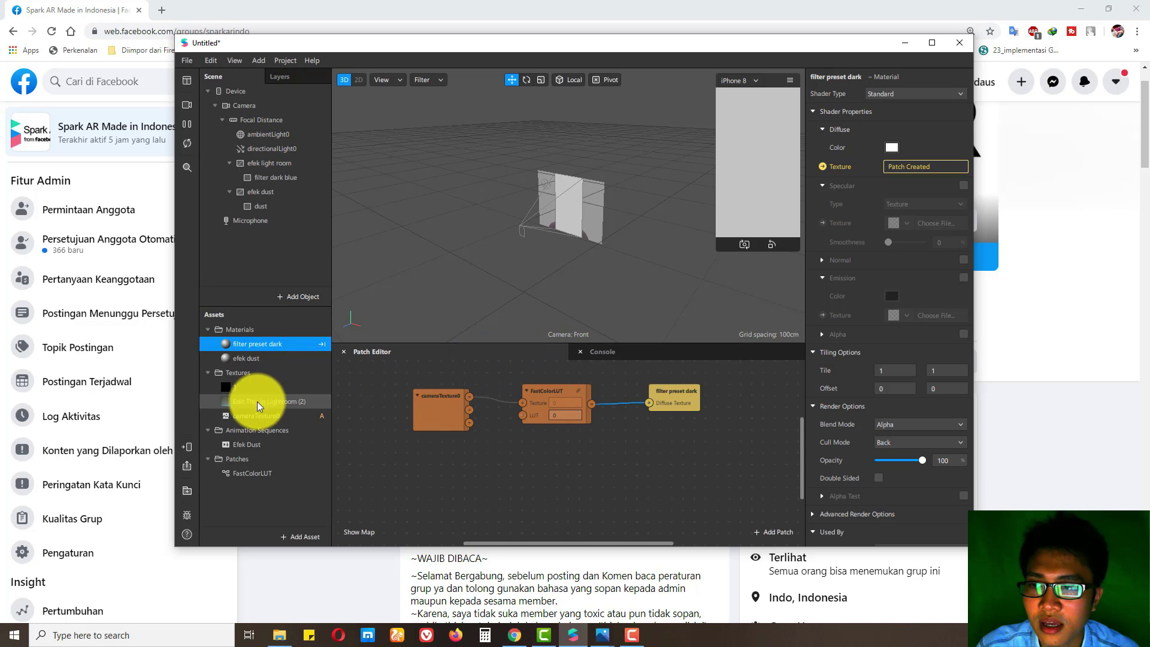
# Step: Place the "Edit This in Lightroom (2)" texture in the Patch Editor below the camera texture
pyautogui.click(259, 401)
pyautogui.moveTo(247, 400); pyautogui.dragTo(440, 434)
pyautogui.moveTo(461, 473); pyautogui.dragTo(470, 472)
# Step: Turn on the no compression option for texture "1"
pyautogui.click(265, 387)
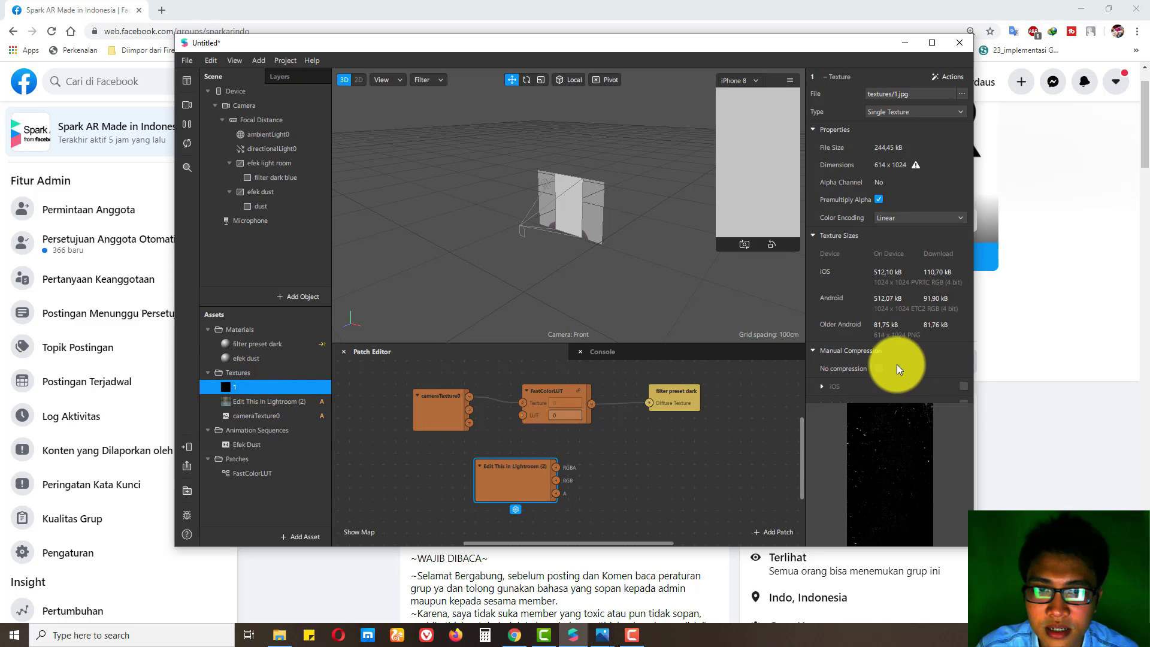
pyautogui.click(878, 367)
# Step: Align the "Edit This in Lightroom (2)" patch under the camera texture and connect its RGBA output to FastColorLUT's LUT input
pyautogui.click(287, 413)
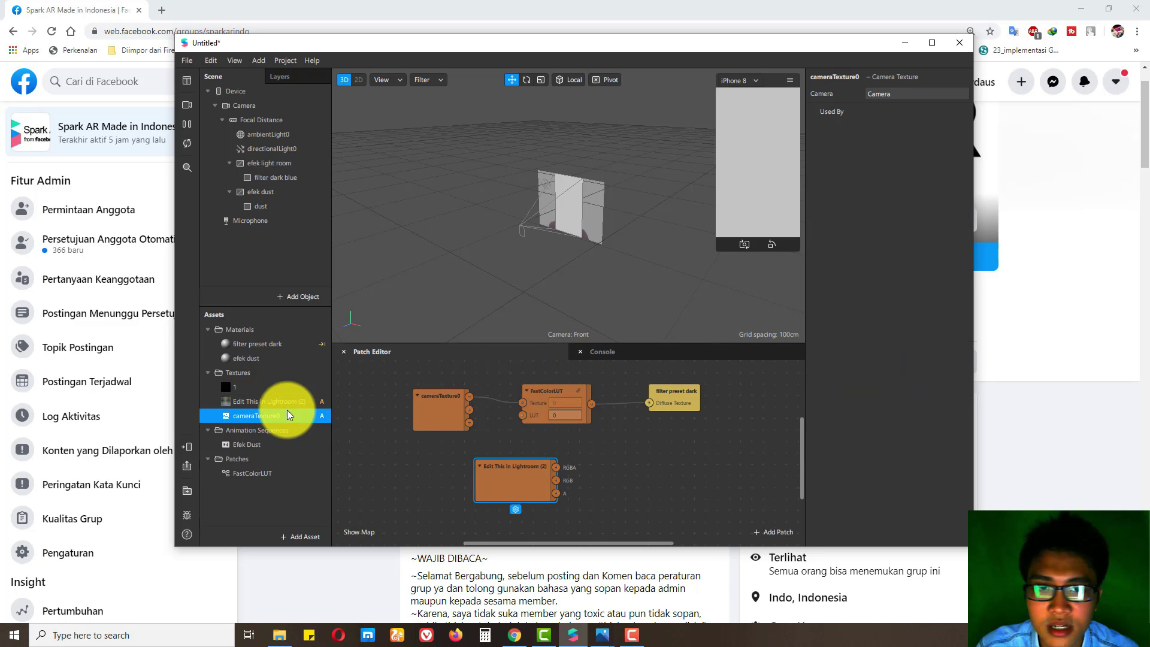
pyautogui.moveTo(483, 475); pyautogui.dragTo(403, 469)
pyautogui.moveTo(480, 464); pyautogui.dragTo(524, 415)
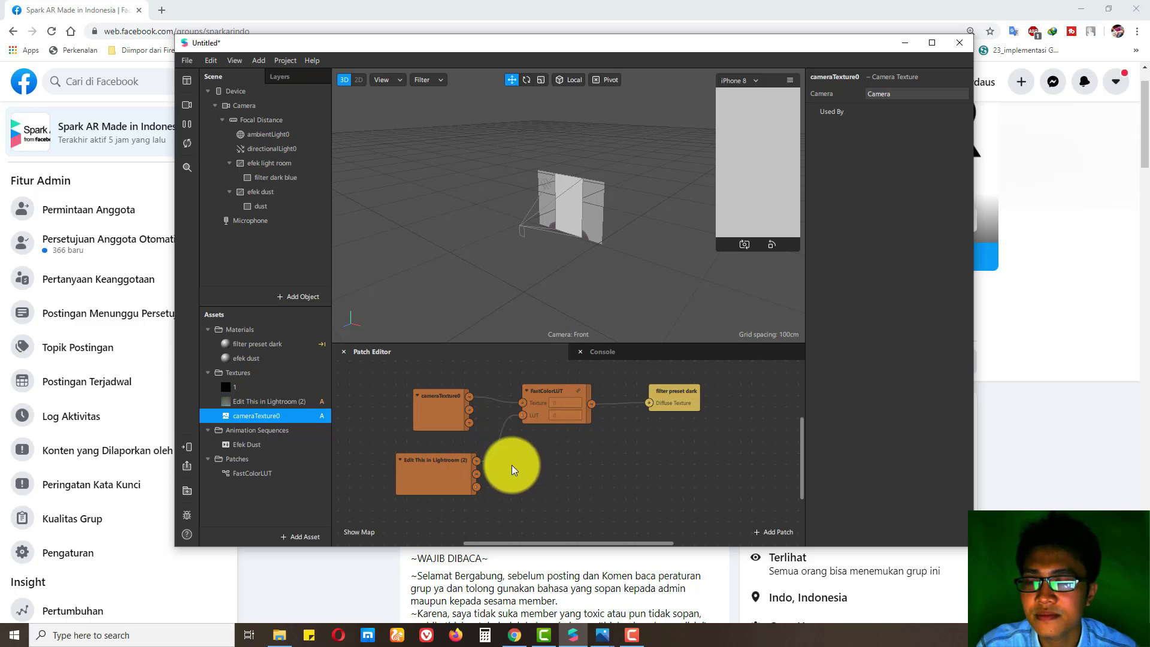
# Step: Assign texture "1" as the "efek dust" material's diffuse texture and set the material's blend mode to Add
pyautogui.click(263, 357)
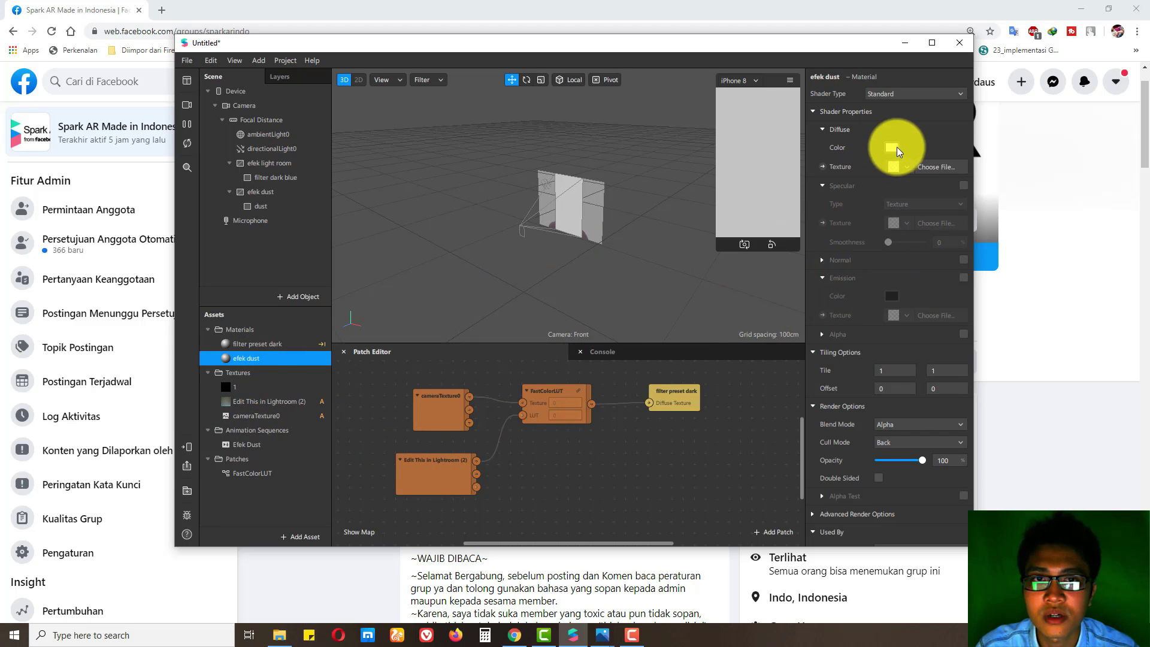
pyautogui.click(903, 167)
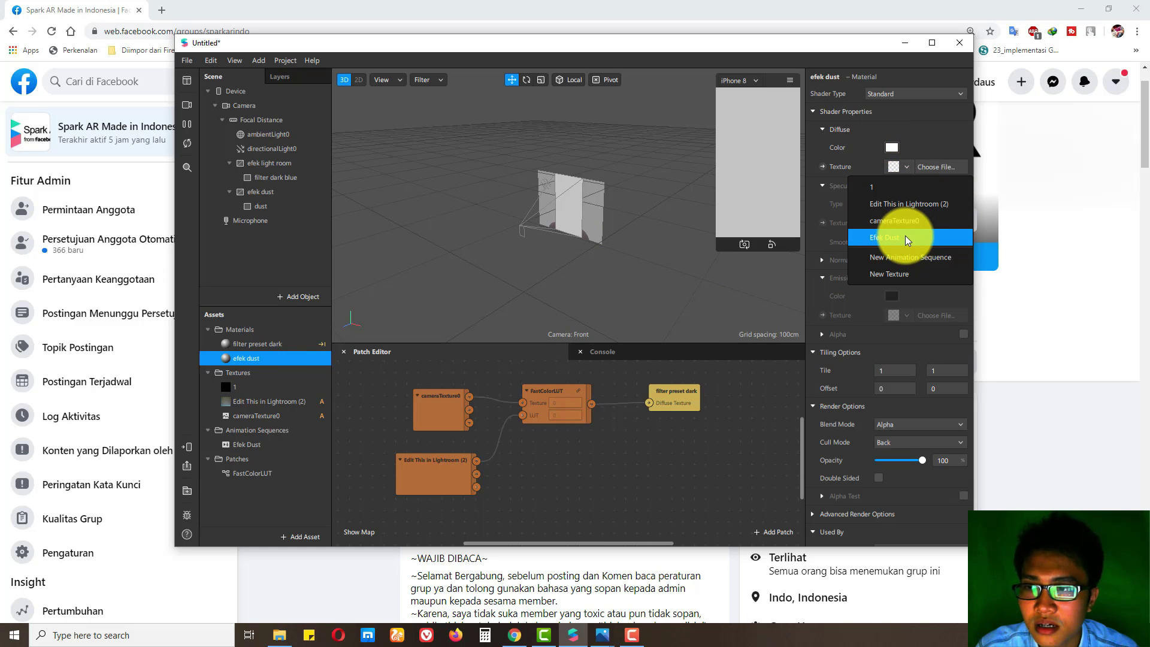
pyautogui.click(906, 187)
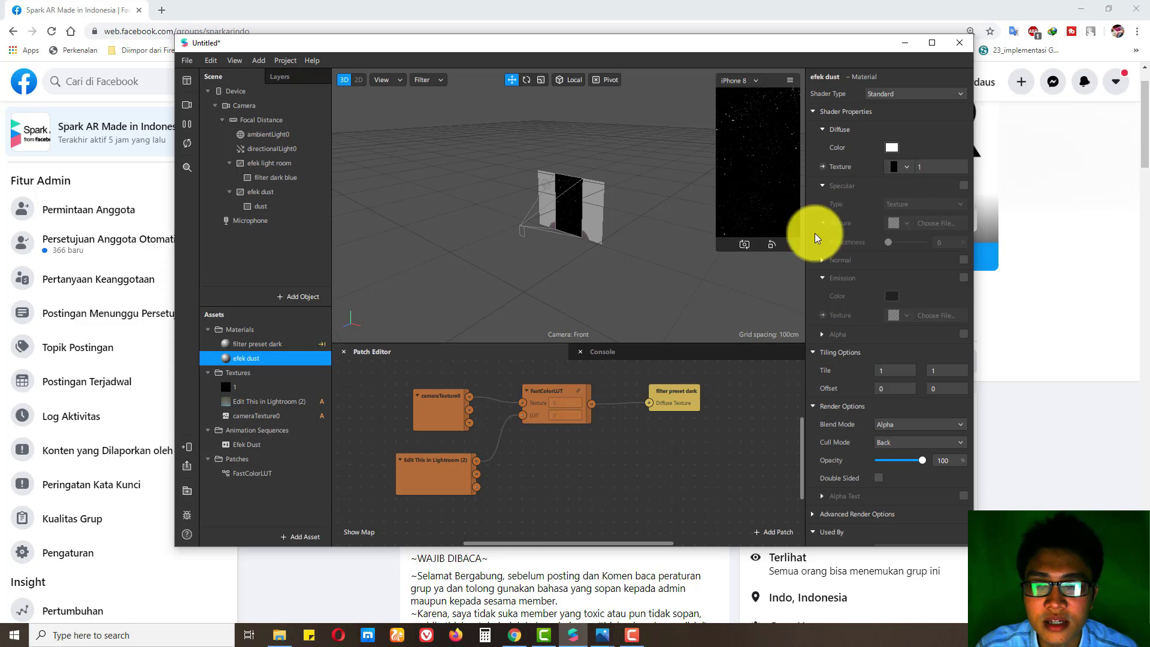
pyautogui.moveTo(721, 246); pyautogui.dragTo(689, 330)
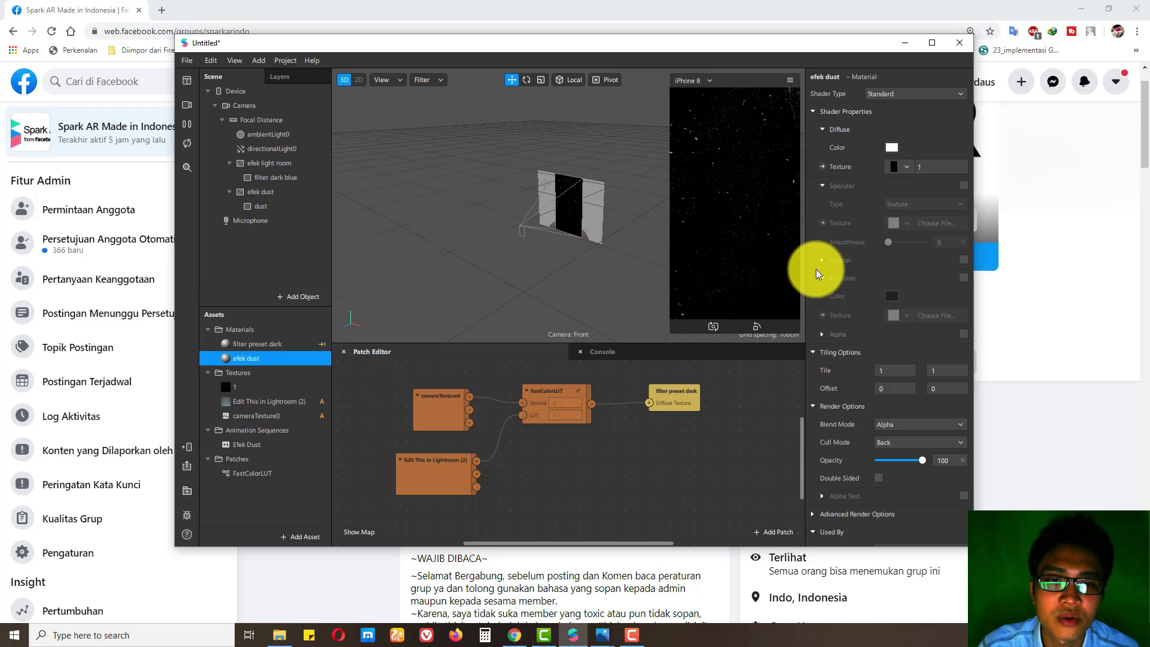
pyautogui.click(908, 423)
pyautogui.click(908, 424)
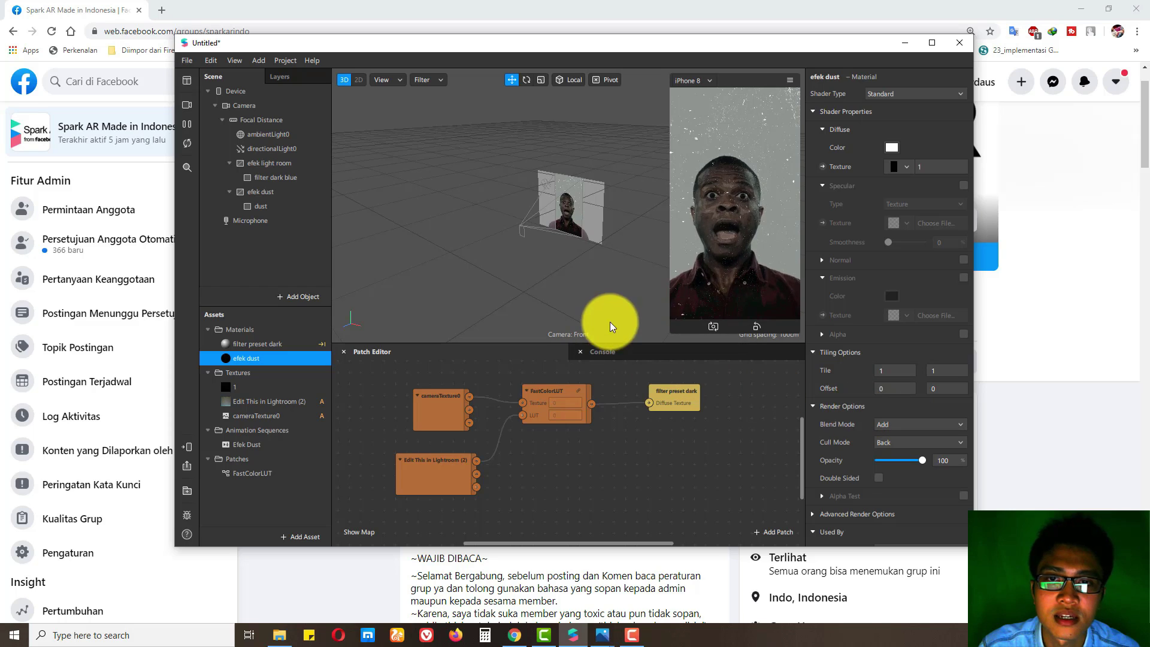
pyautogui.moveTo(668, 329); pyautogui.dragTo(709, 331)
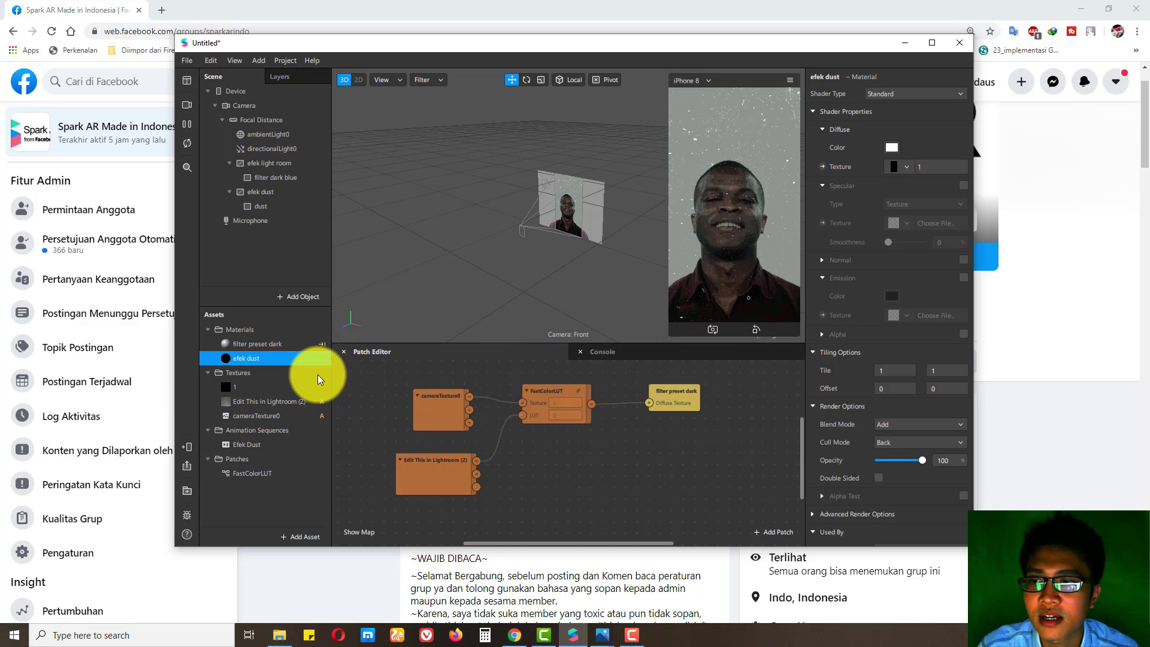
# Step: Import dust images 1, 2, 6 and 8 from the KOnten folder as the texture of the "Efek Dust" animation sequence
pyautogui.click(275, 444)
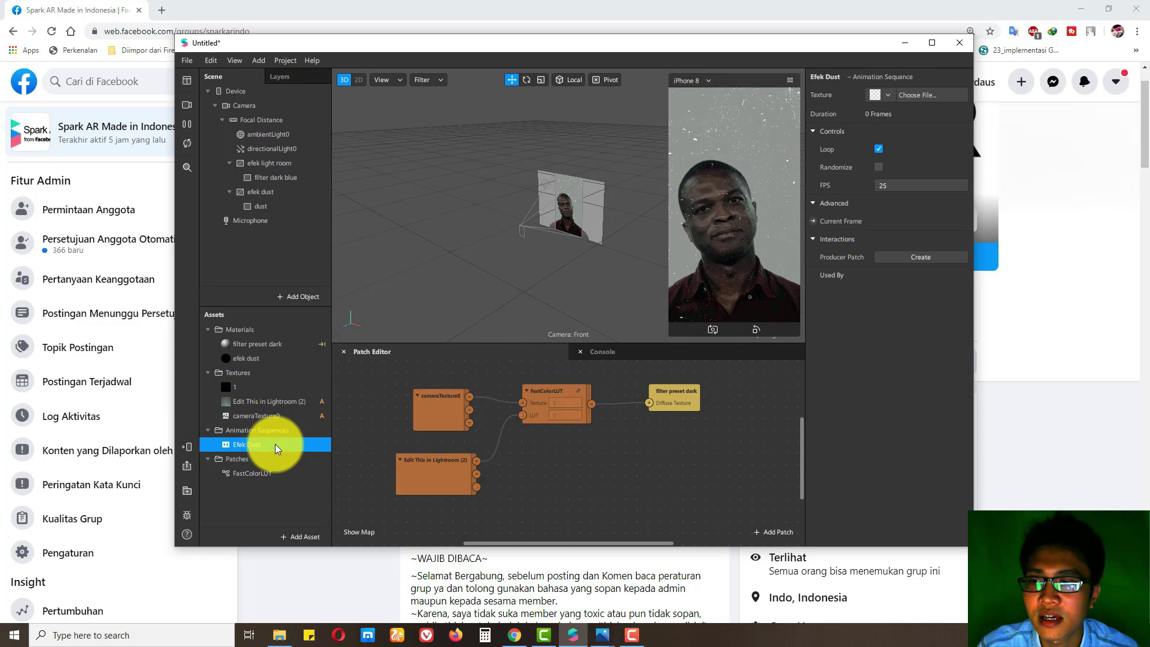
pyautogui.click(910, 97)
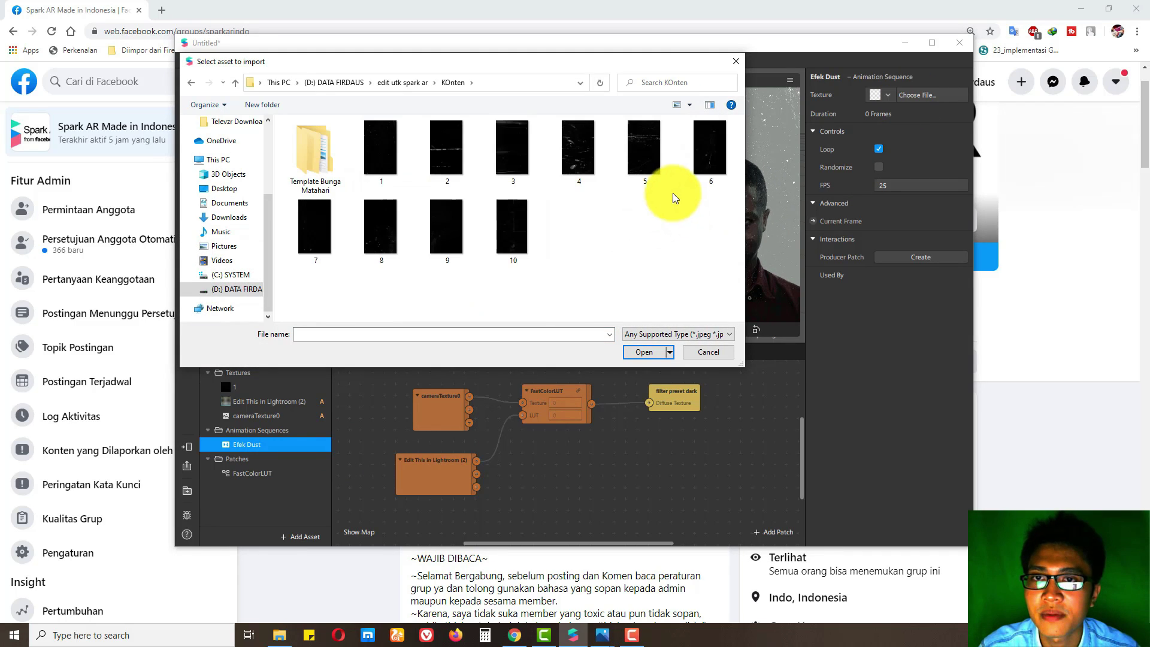
pyautogui.click(370, 239)
pyautogui.keyDown('ctrl'); pyautogui.click(462, 155); pyautogui.keyUp('ctrl')
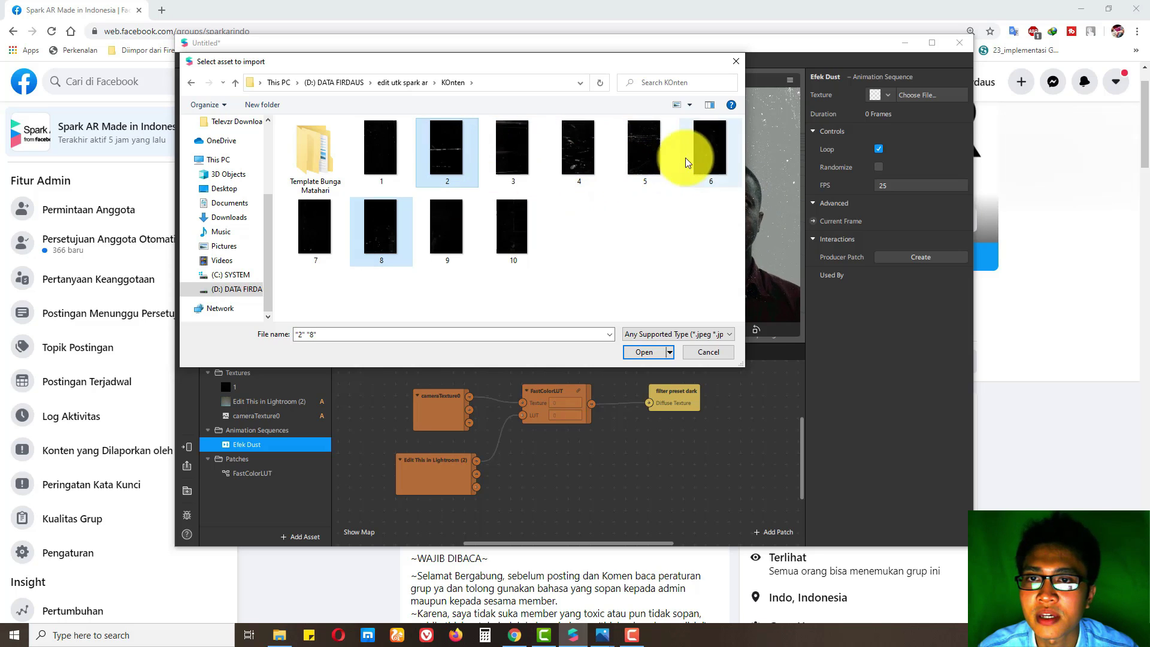
pyautogui.keyDown('ctrl'); pyautogui.click(394, 152); pyautogui.keyUp('ctrl')
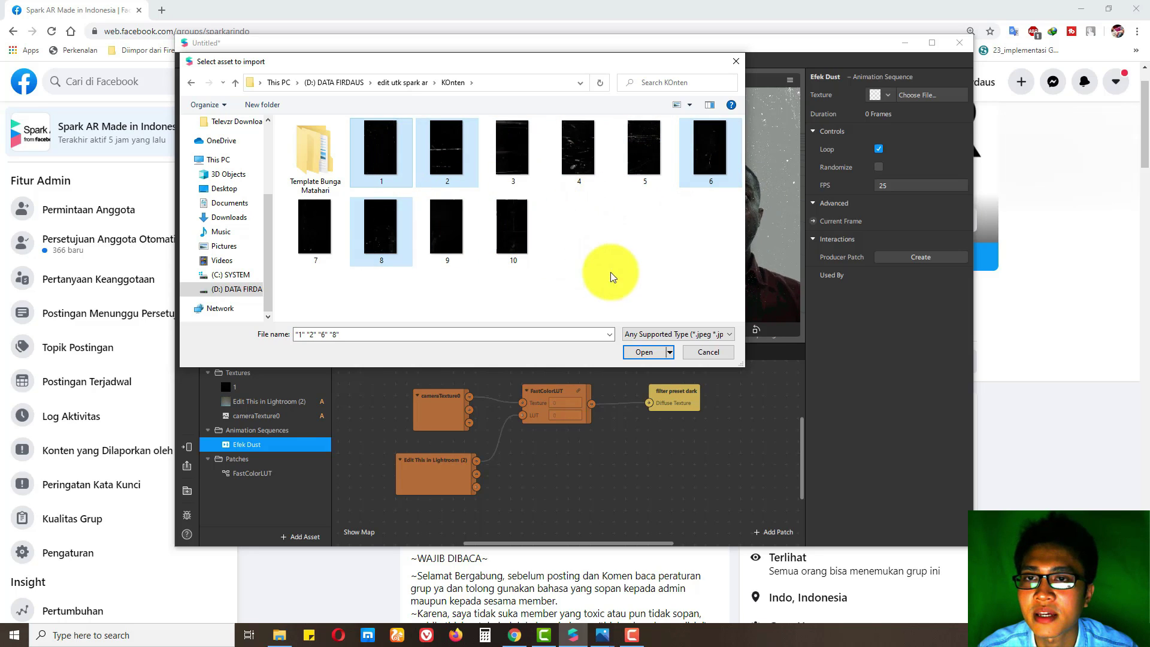
pyautogui.click(655, 351)
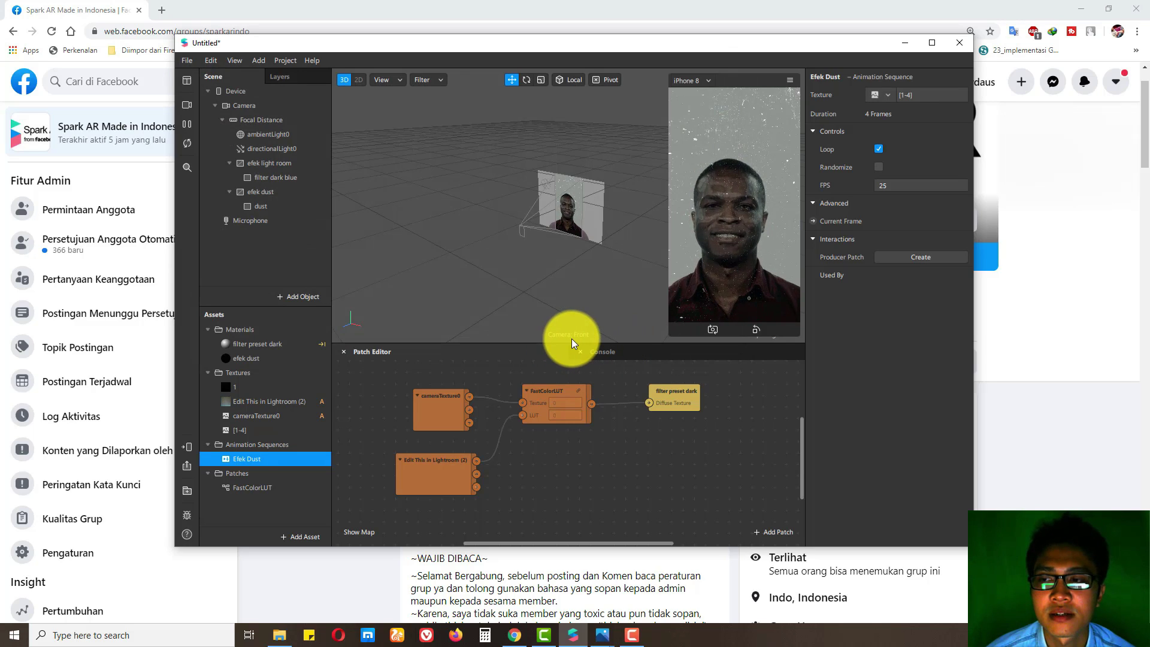
# Step: Set the "efek dust" material's diffuse texture to the "Efek Dust" animation sequence and resize the device preview
pyautogui.click(263, 359)
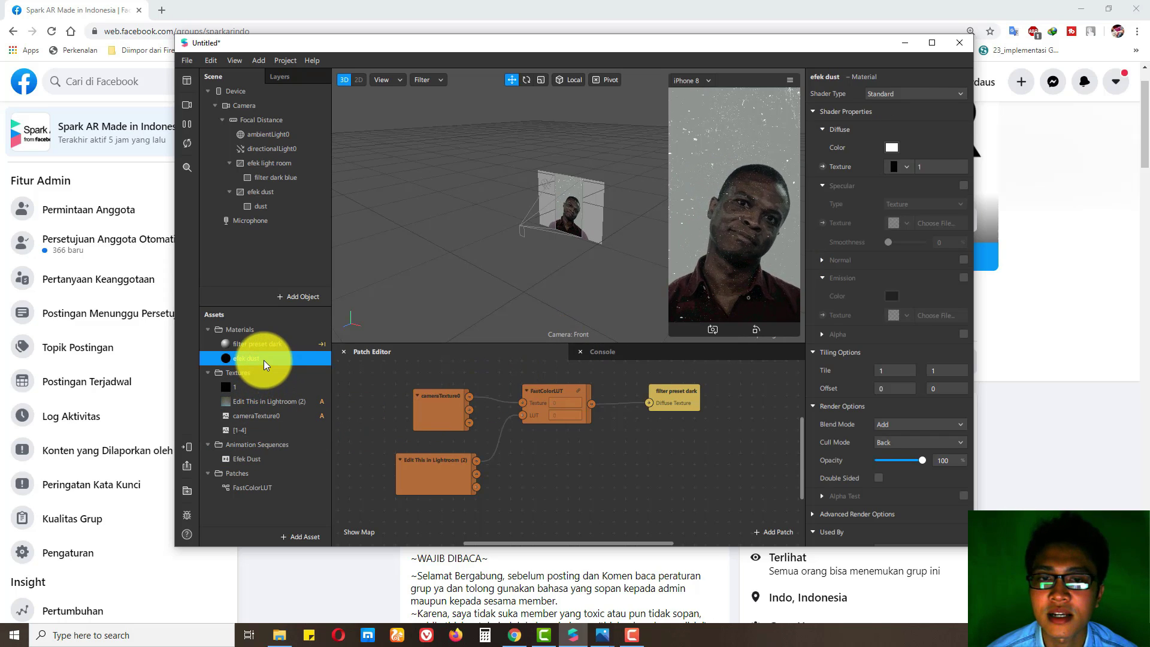
pyautogui.click(905, 167)
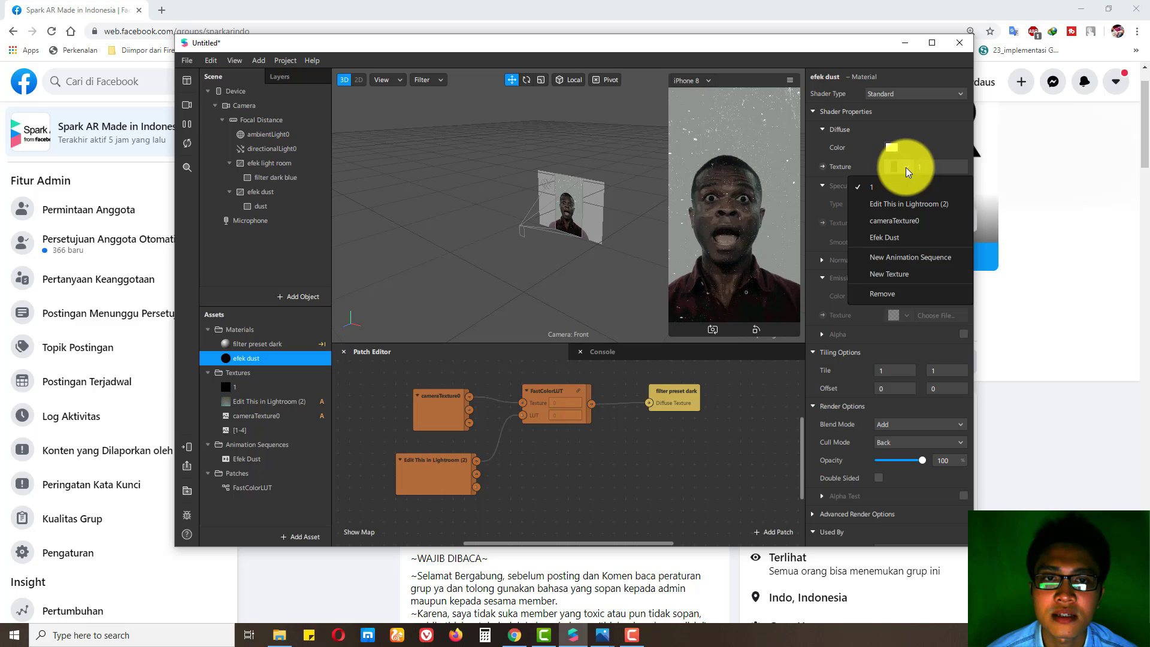
pyautogui.click(890, 232)
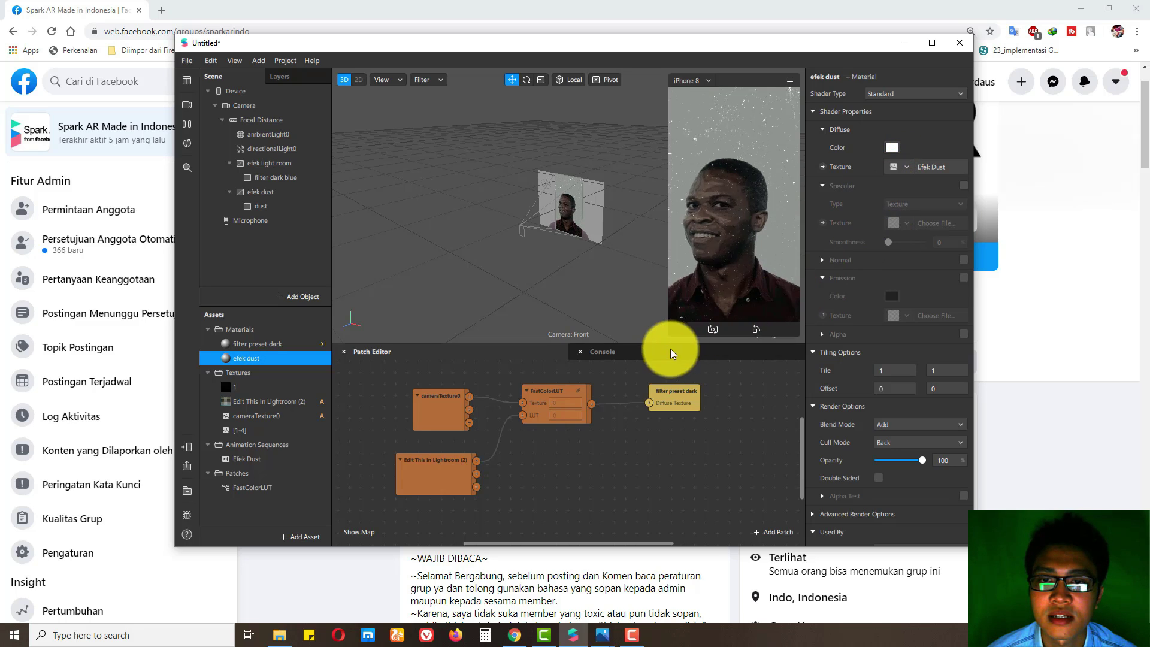
pyautogui.moveTo(670, 337)
pyautogui.mouseDown()
pyautogui.moveTo(642, 427)
pyautogui.moveTo(587, 520)
pyautogui.moveTo(677, 324)
pyautogui.mouseUp()
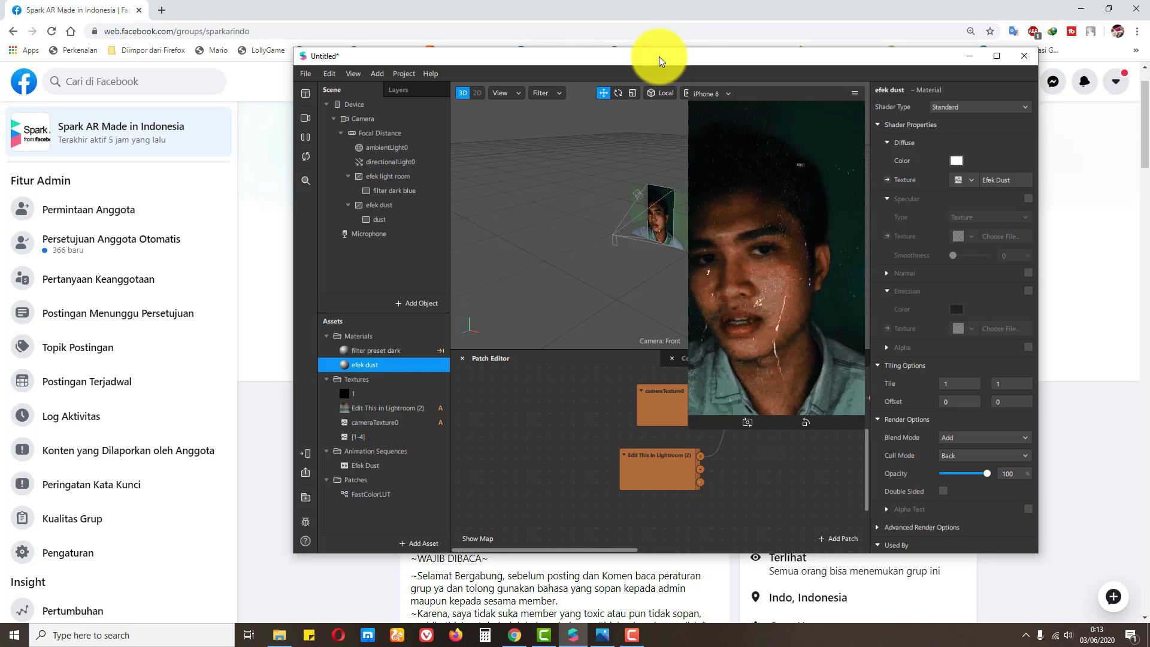
pyautogui.moveTo(778, 428); pyautogui.dragTo(783, 359)
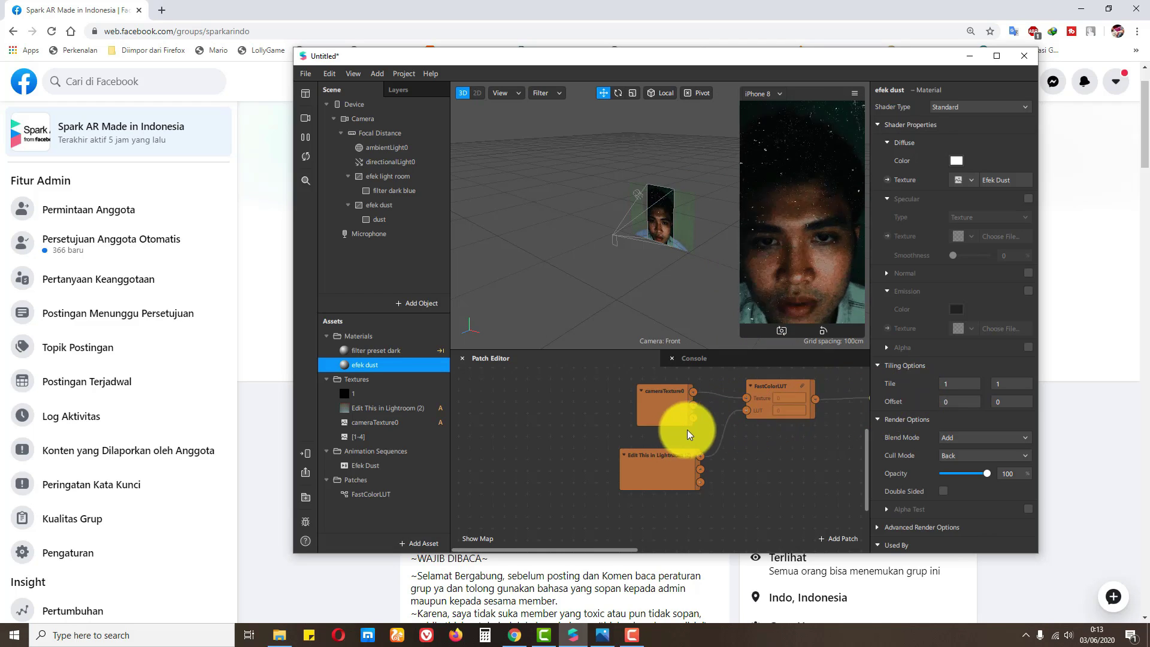
# Step: Try frame rates of 5, 30 and 8 FPS on the "Efek Dust" animation sequence and settle on 7 FPS
pyautogui.click(378, 466)
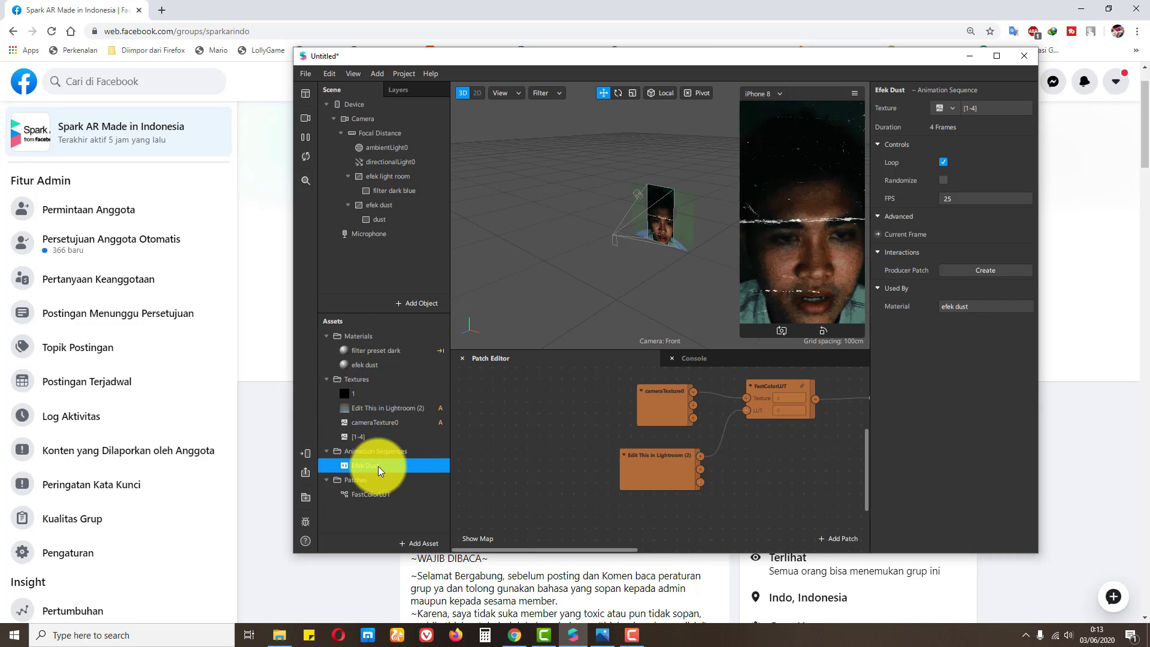
pyautogui.click(939, 199)
pyautogui.write('5')
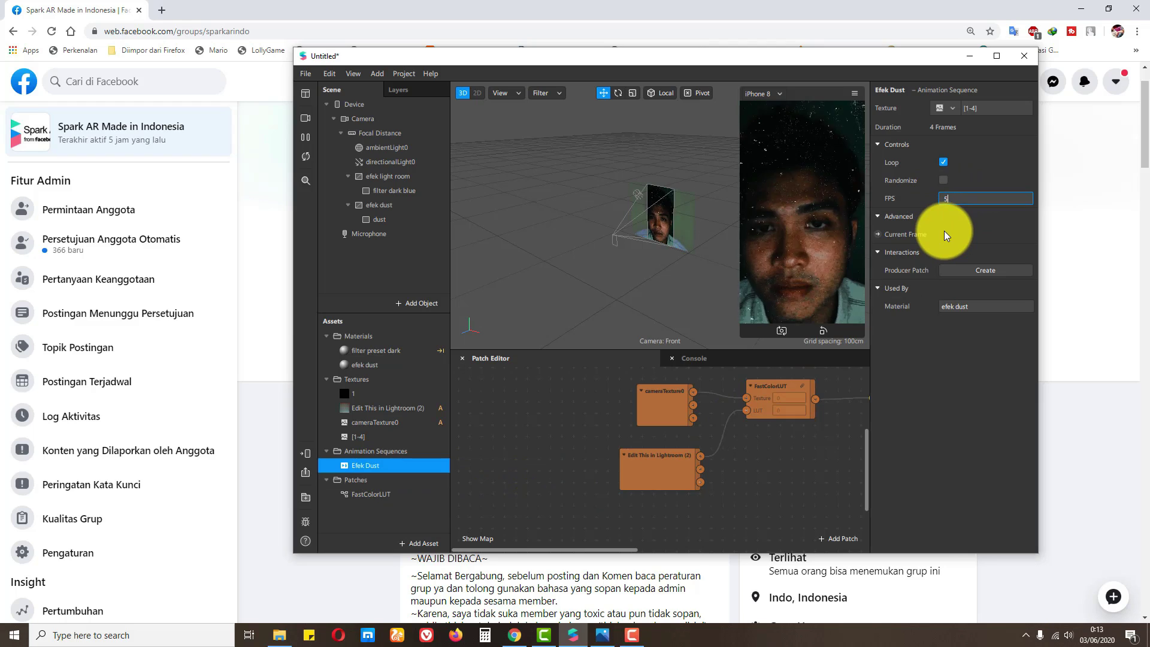
pyautogui.press('Return')
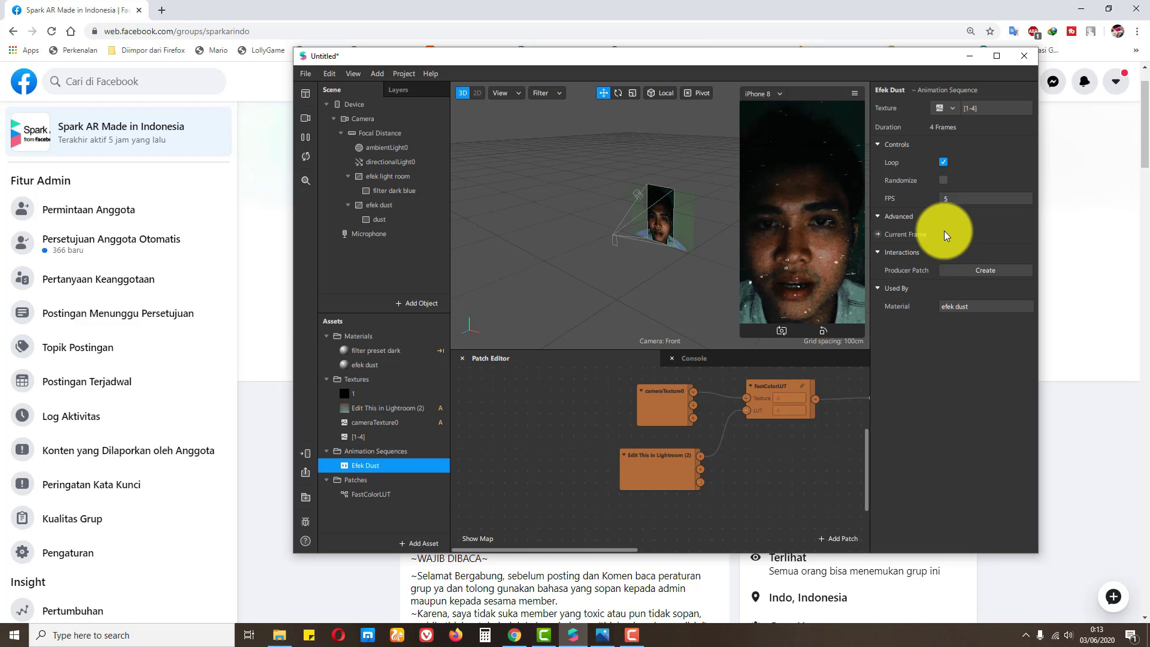
pyautogui.click(953, 198)
pyautogui.write('3')
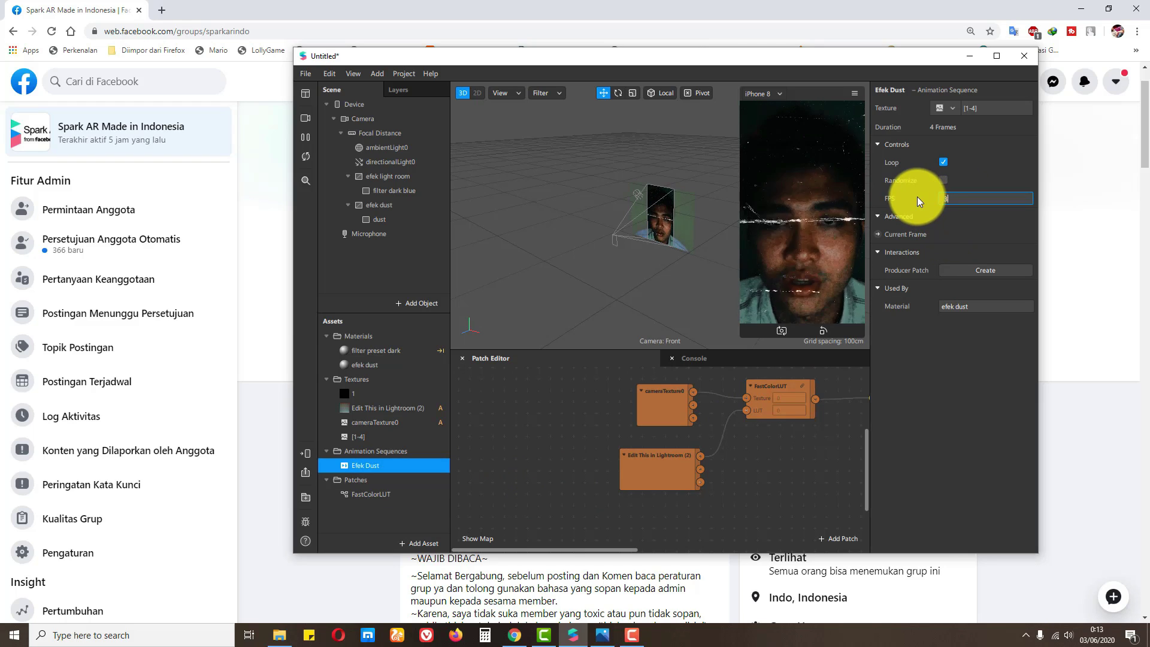
pyautogui.write('0')
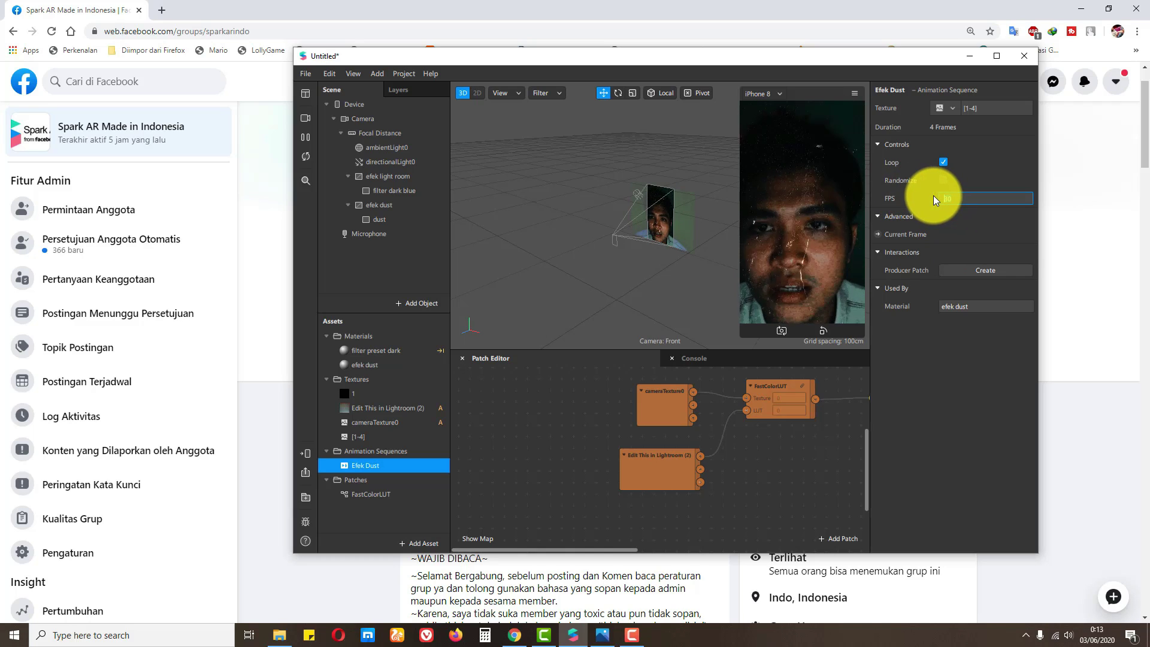
pyautogui.press('Escape')
pyautogui.click(937, 202)
pyautogui.write('8')
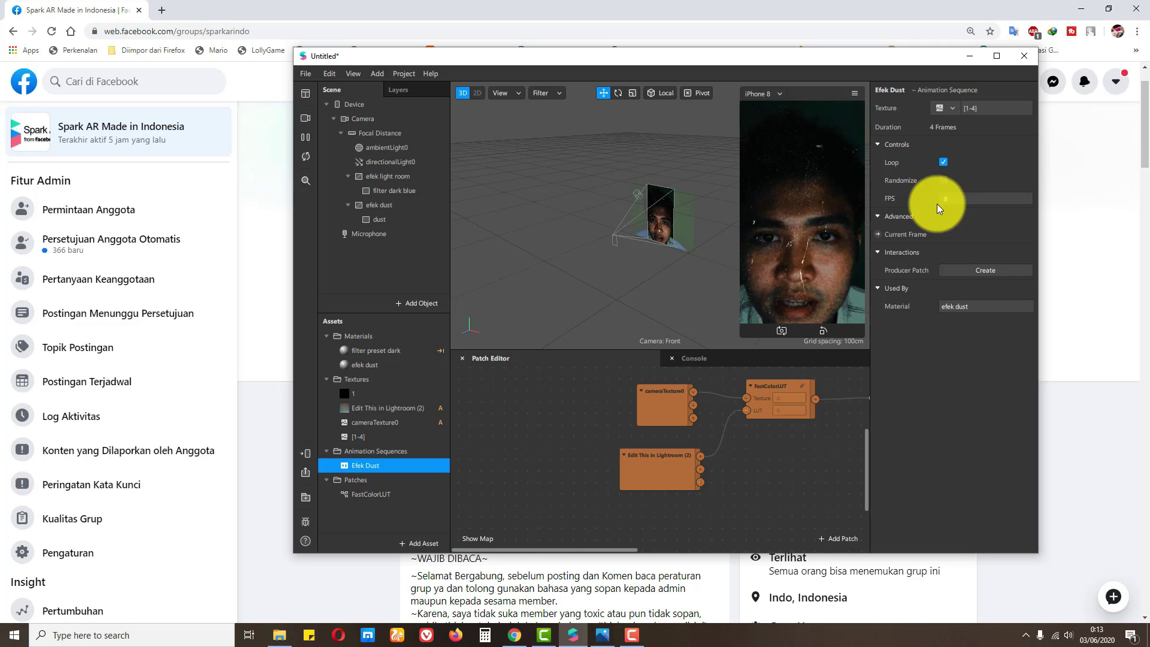
pyautogui.write('7')
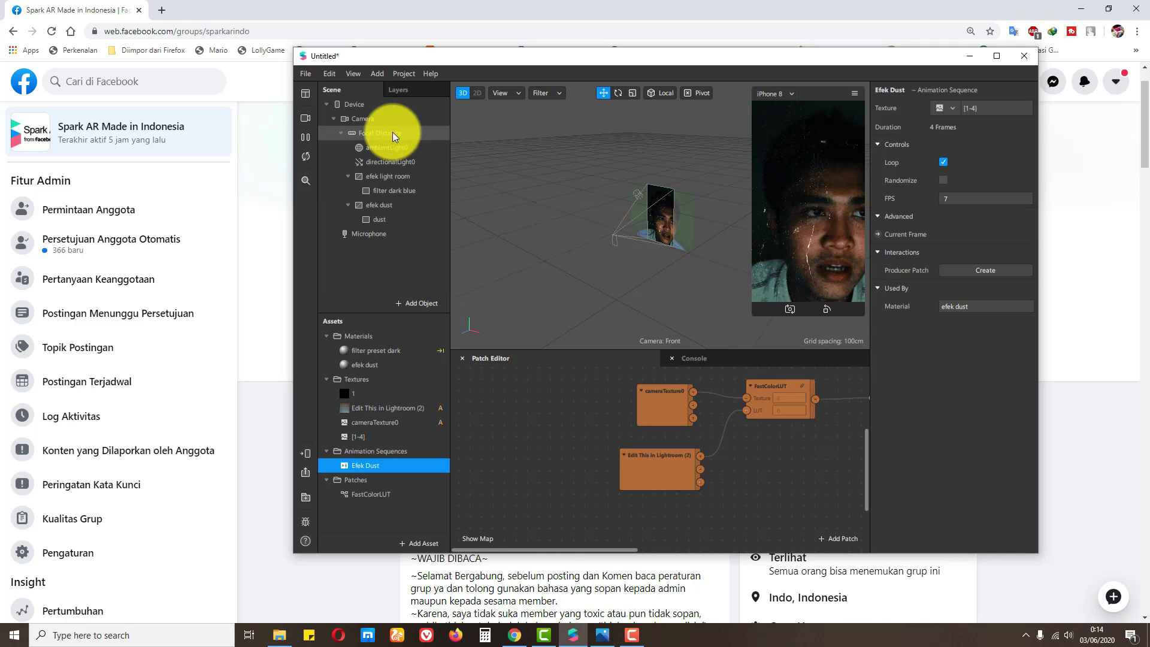
# Step: Open the Spark AR Hub upload dialog to check the platform requirements, and show texture "1" properties with the dialog moved aside
pyautogui.click(305, 74)
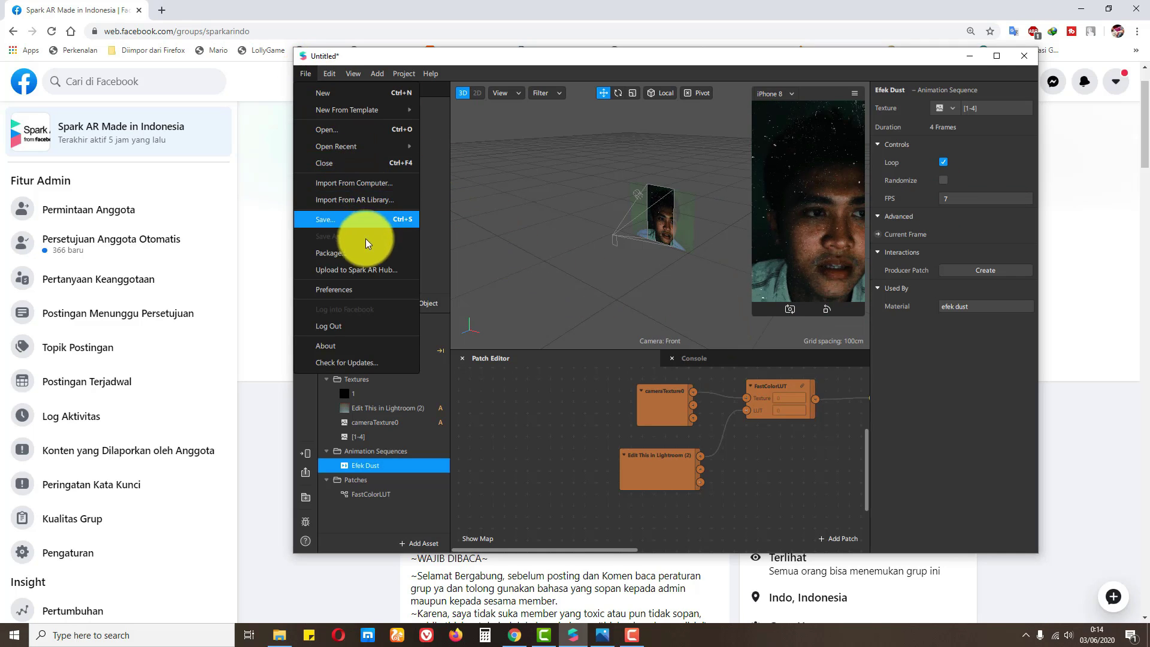
pyautogui.click(358, 270)
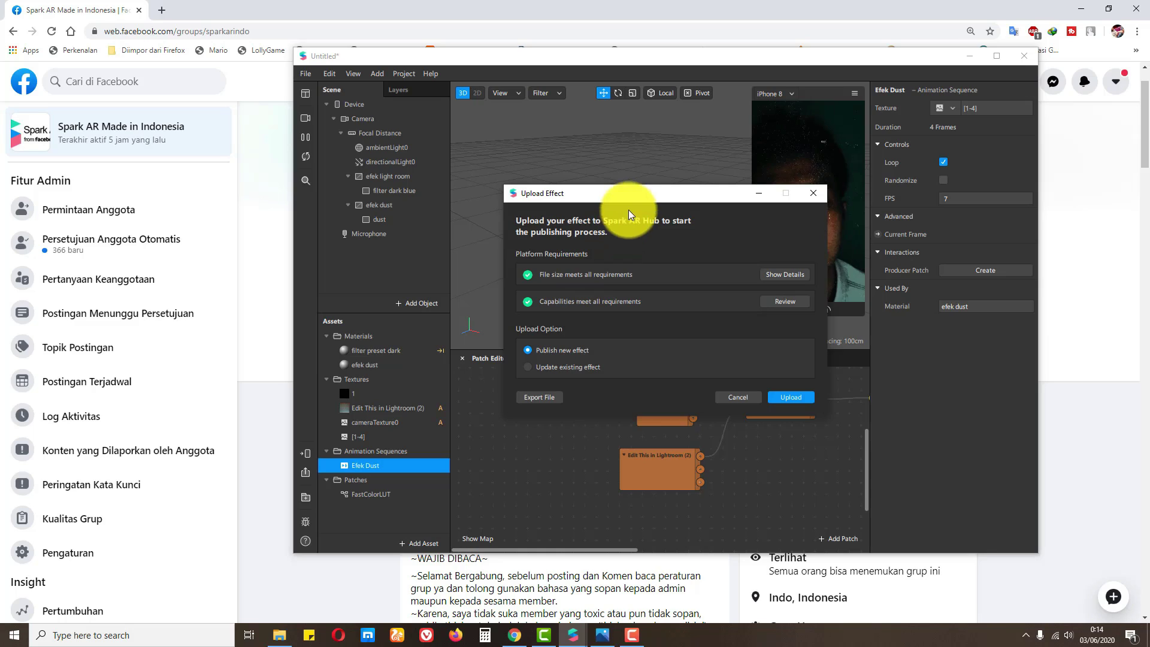
pyautogui.click(353, 394)
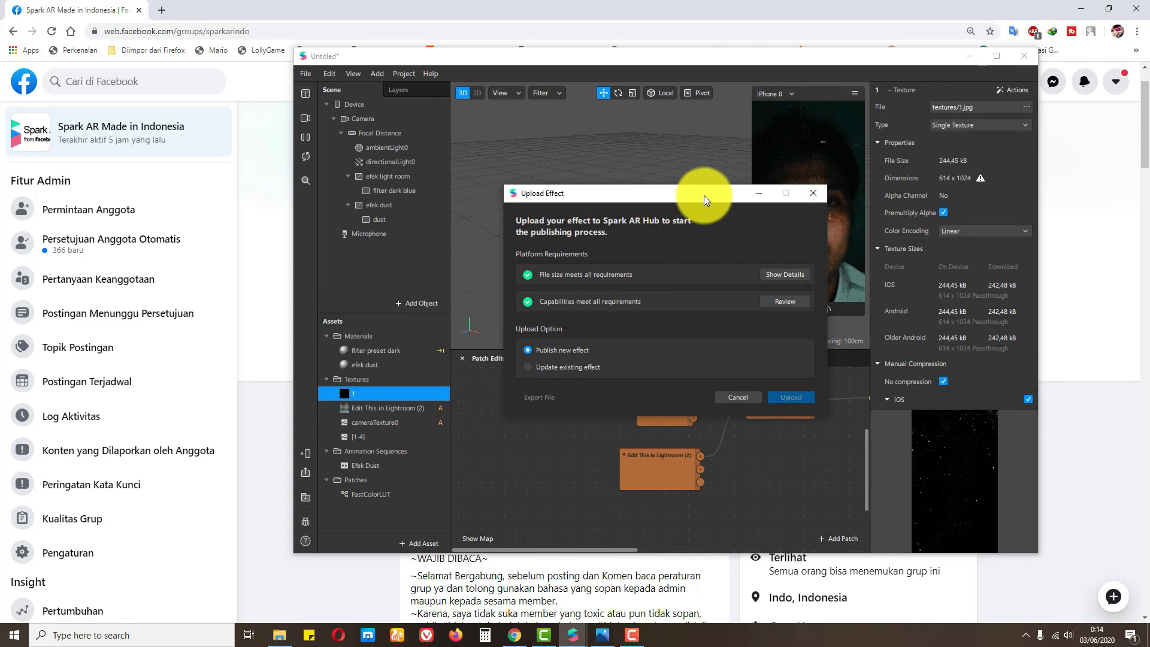
pyautogui.moveTo(706, 195); pyautogui.dragTo(549, 177)
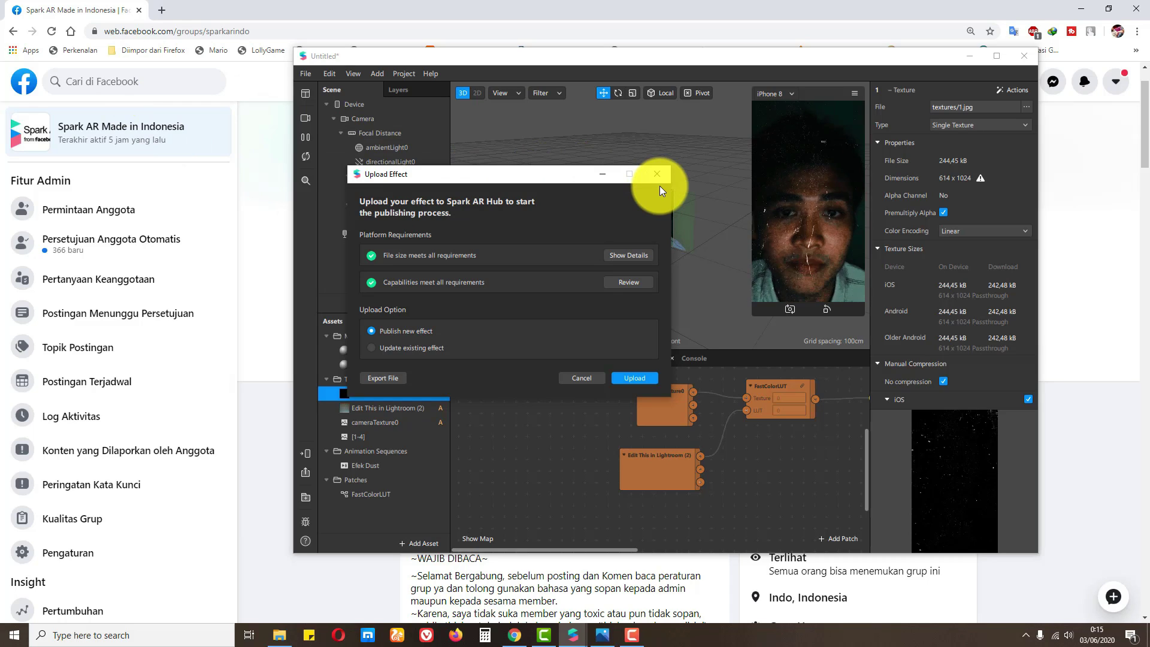
# Step: Export the effect as an AR Studio export file named "efek filter dust" and close the upload dialog
pyautogui.click(391, 375)
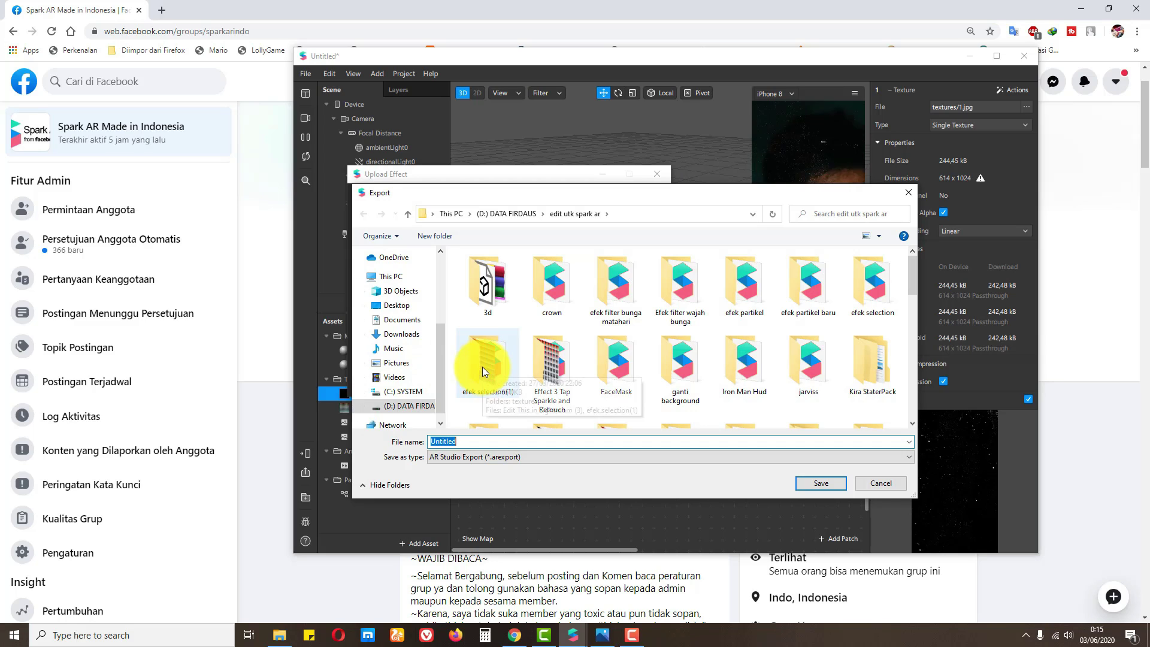
pyautogui.write('efek ')
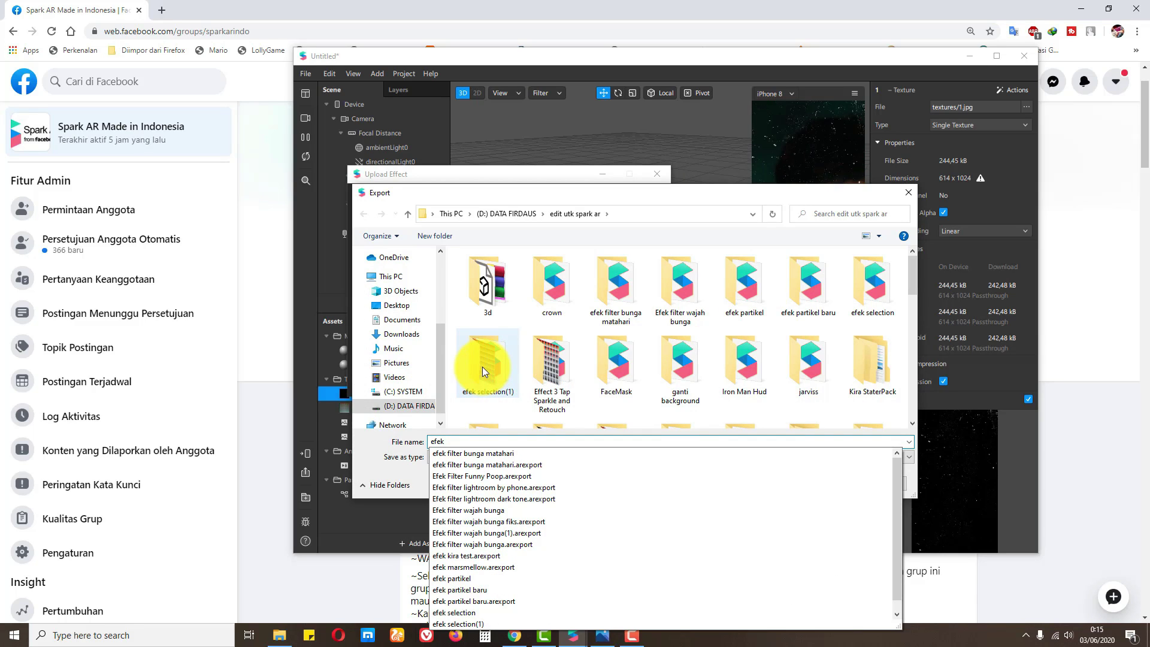
pyautogui.write('filter d')
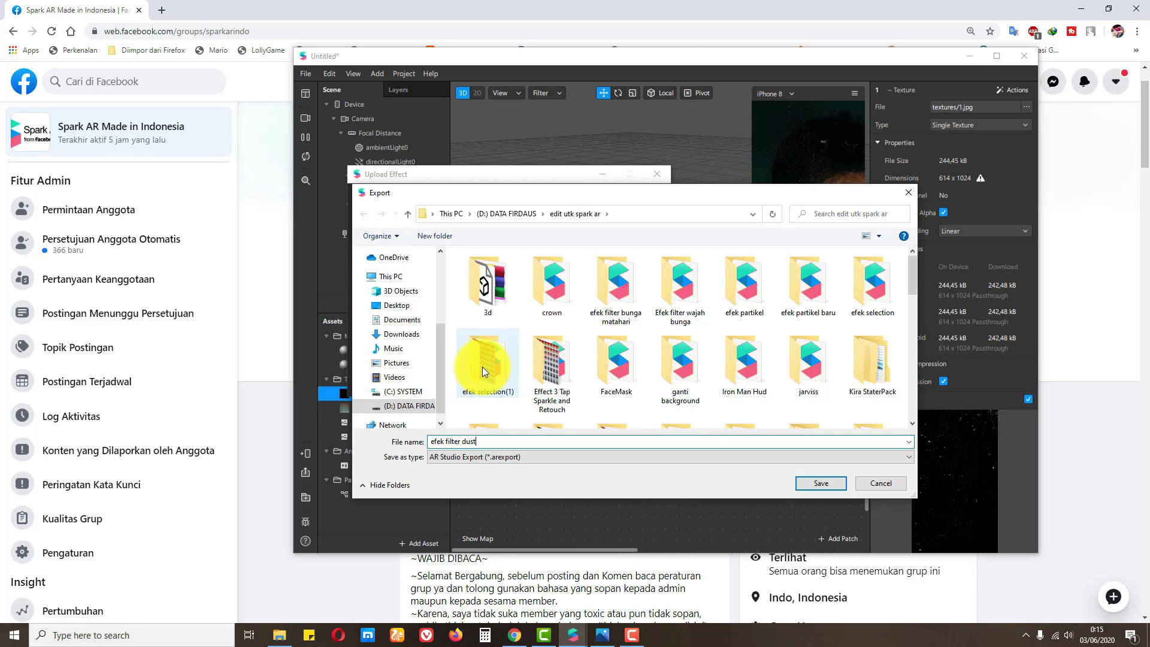
pyautogui.write('ust')
pyautogui.press('Return')
pyautogui.click(573, 383)
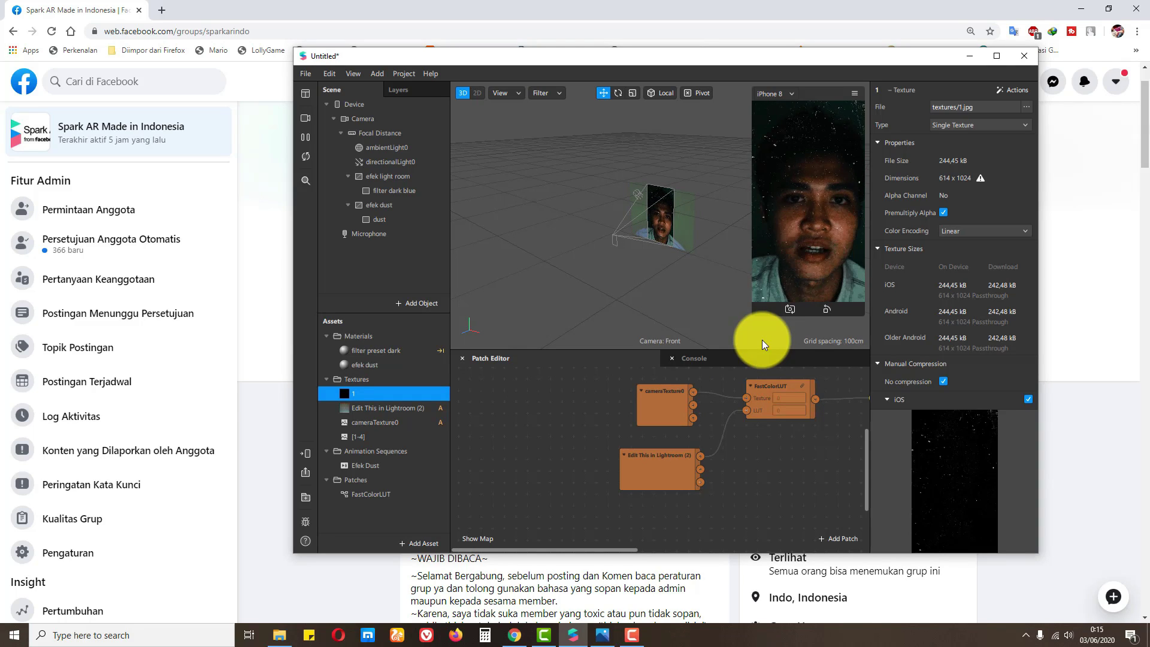
pyautogui.click(304, 77)
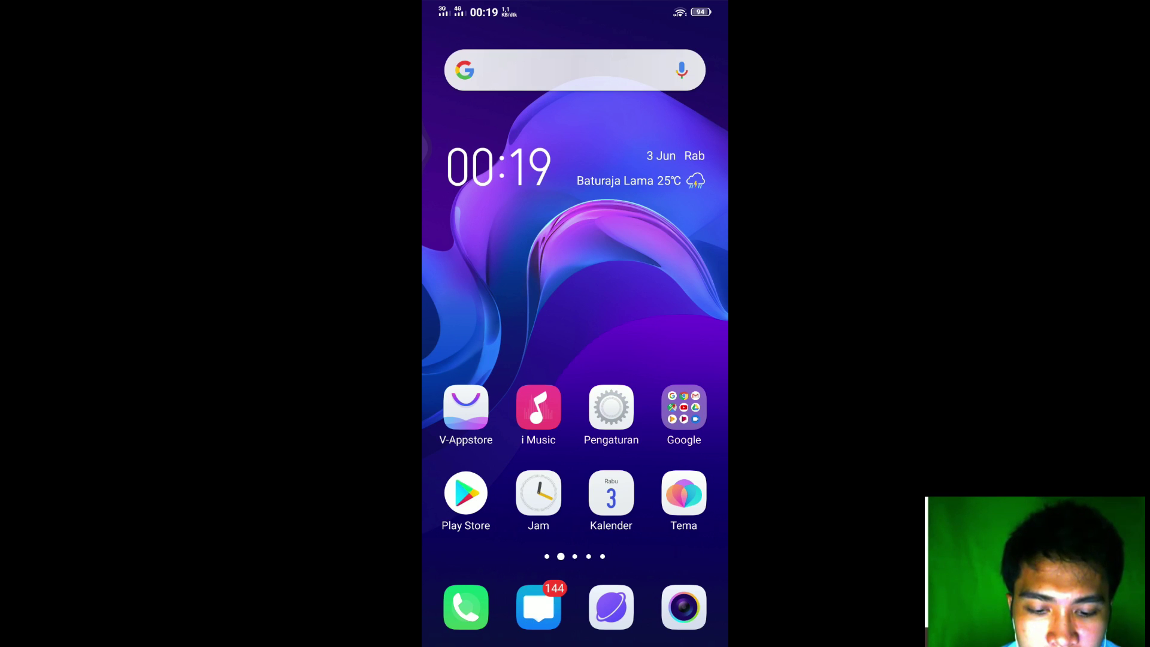
# Step: Switch to the phone, look at the effects list in Spark AR Player, and return to the main home screen
pyautogui.moveTo(659, 300); pyautogui.dragTo(479, 299)
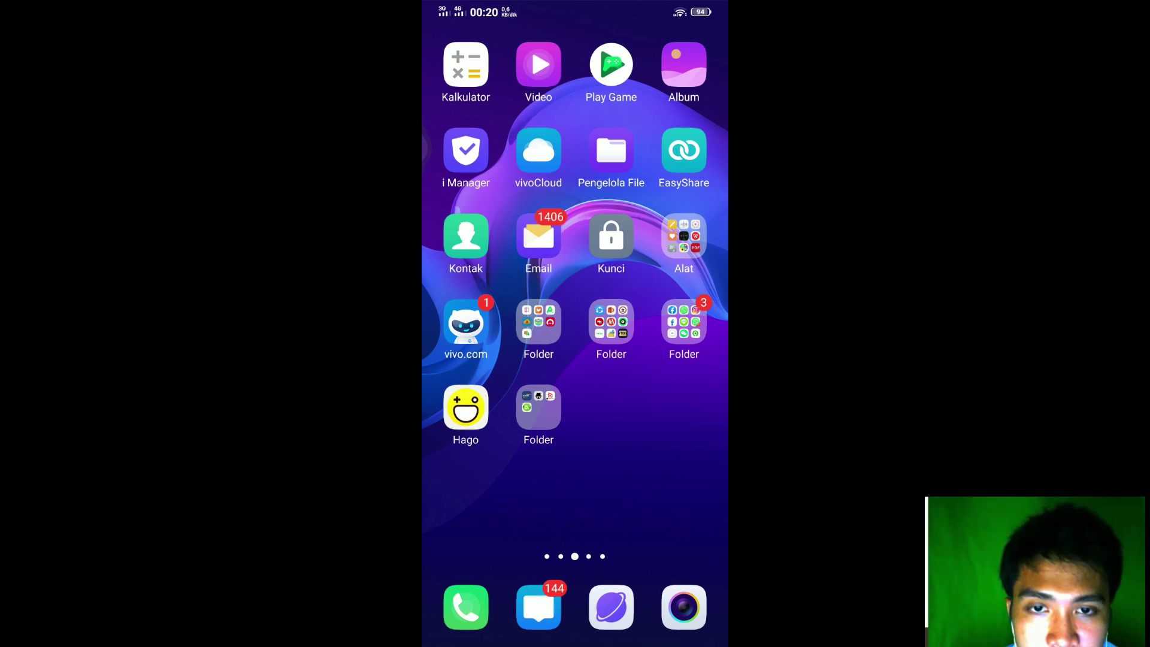
pyautogui.moveTo(479, 299)
pyautogui.mouseDown()
pyautogui.moveTo(659, 300)
pyautogui.moveTo(480, 300)
pyautogui.mouseUp()
pyautogui.moveTo(658, 299); pyautogui.dragTo(479, 299)
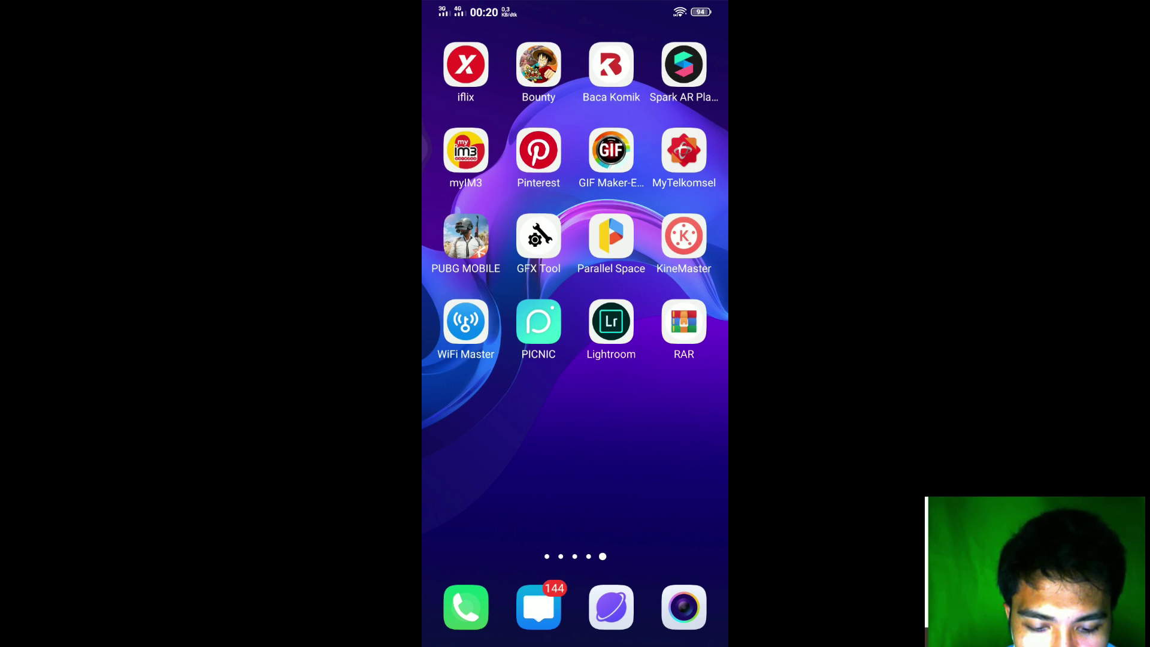
pyautogui.click(683, 64)
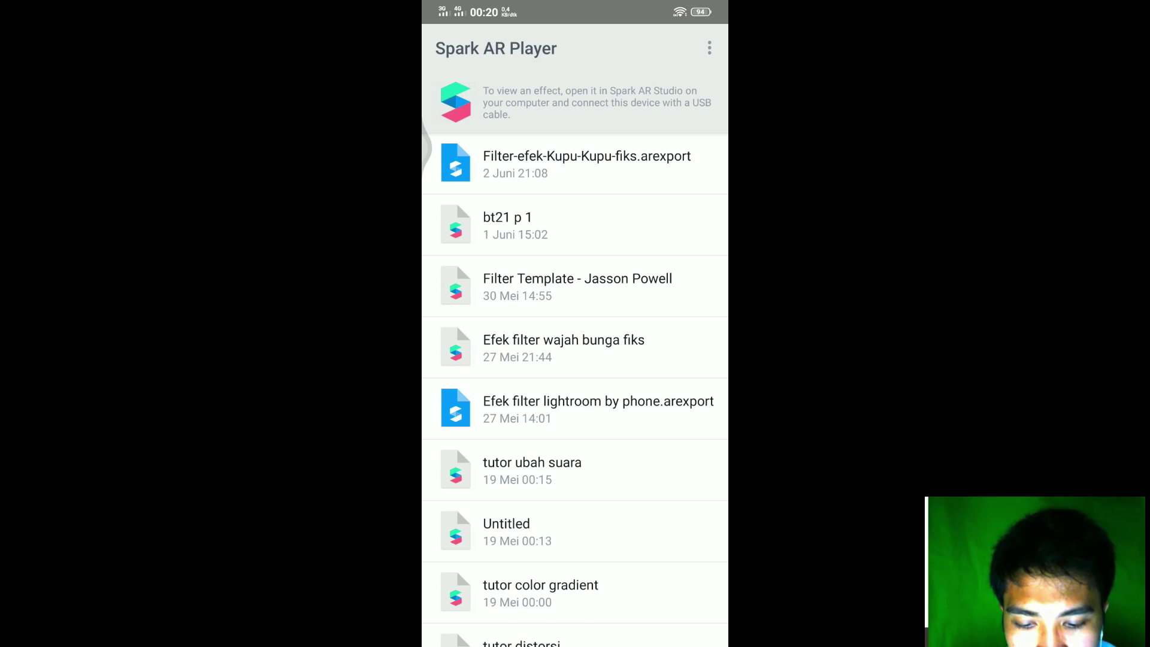
pyautogui.press('Escape')
pyautogui.moveTo(566, 397); pyautogui.dragTo(689, 396)
pyautogui.moveTo(479, 395); pyautogui.dragTo(659, 395)
pyautogui.moveTo(479, 395); pyautogui.dragTo(659, 395)
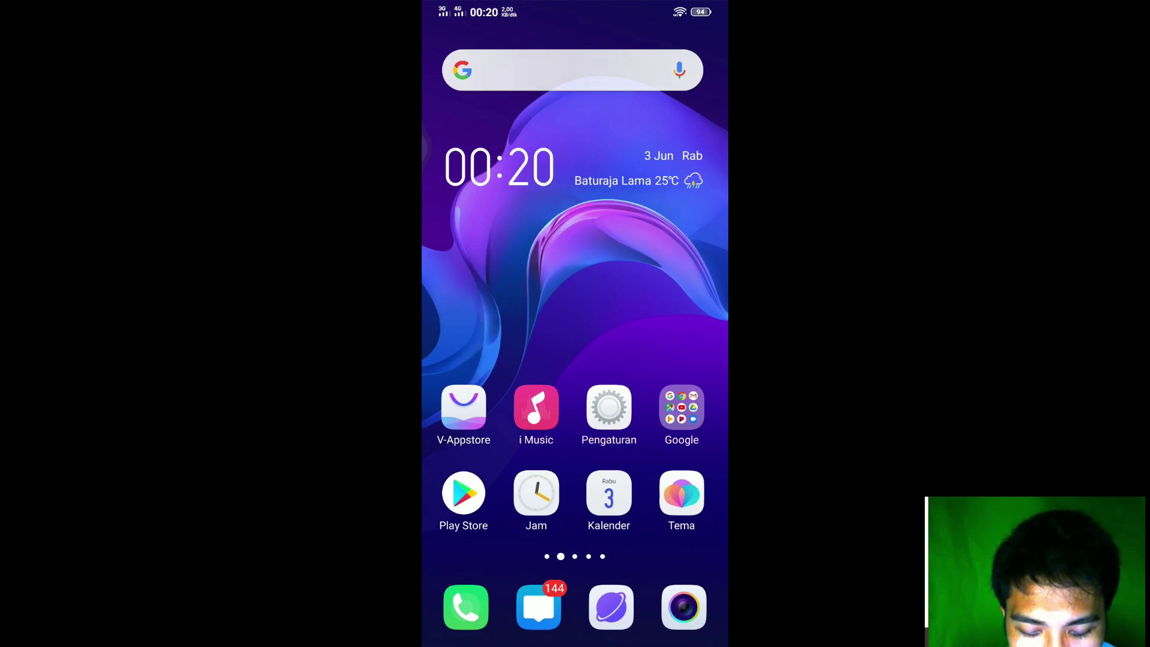
# Step: Open the web browser from the phone's Google folder and try to load the suggested Facebook page, refreshing it
pyautogui.click(682, 409)
pyautogui.click(575, 237)
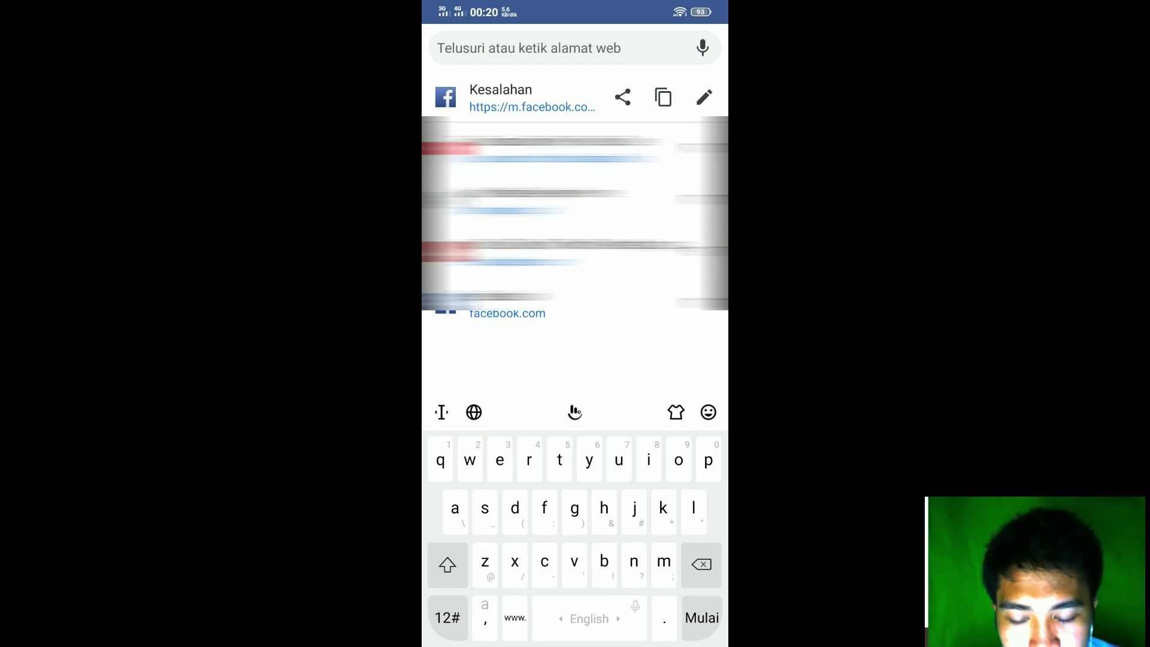
pyautogui.click(531, 97)
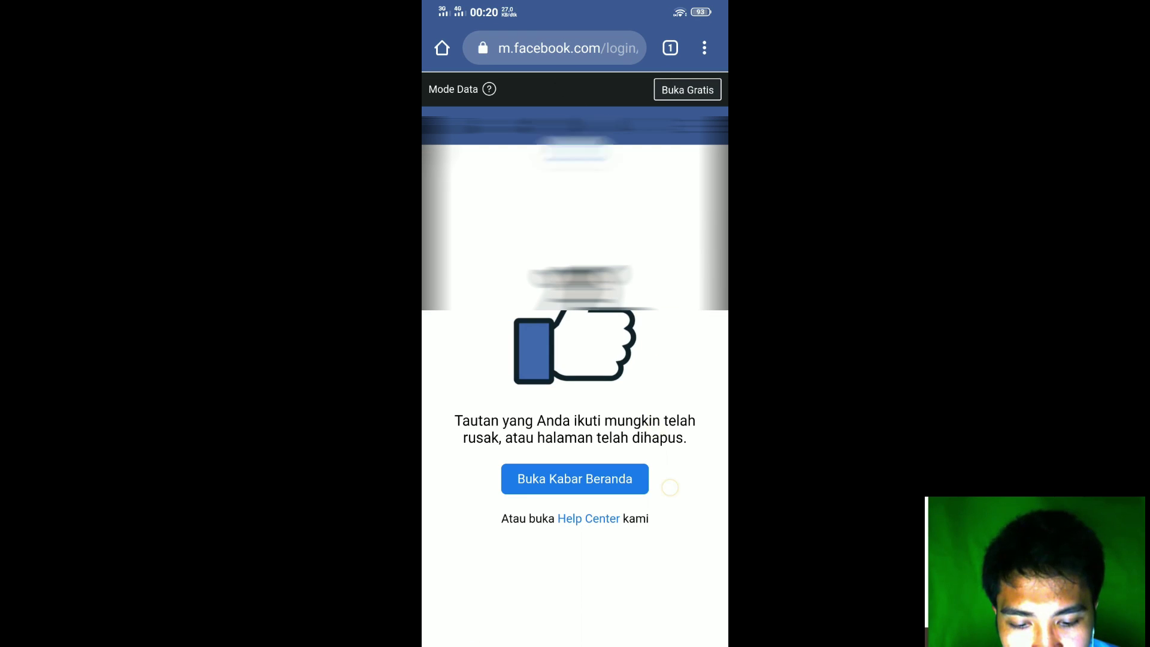
pyautogui.moveTo(575, 179); pyautogui.dragTo(575, 359)
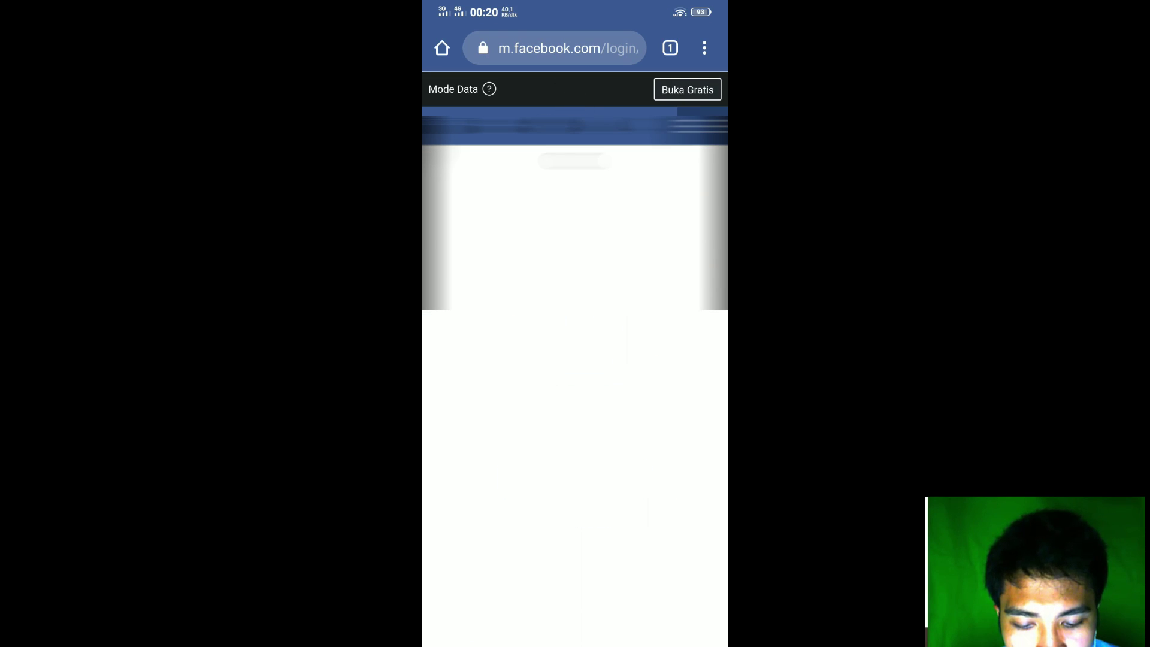
# Step: Go to facebook.com/sparkarhub/dashboard in the phone's browser
pyautogui.click(554, 48)
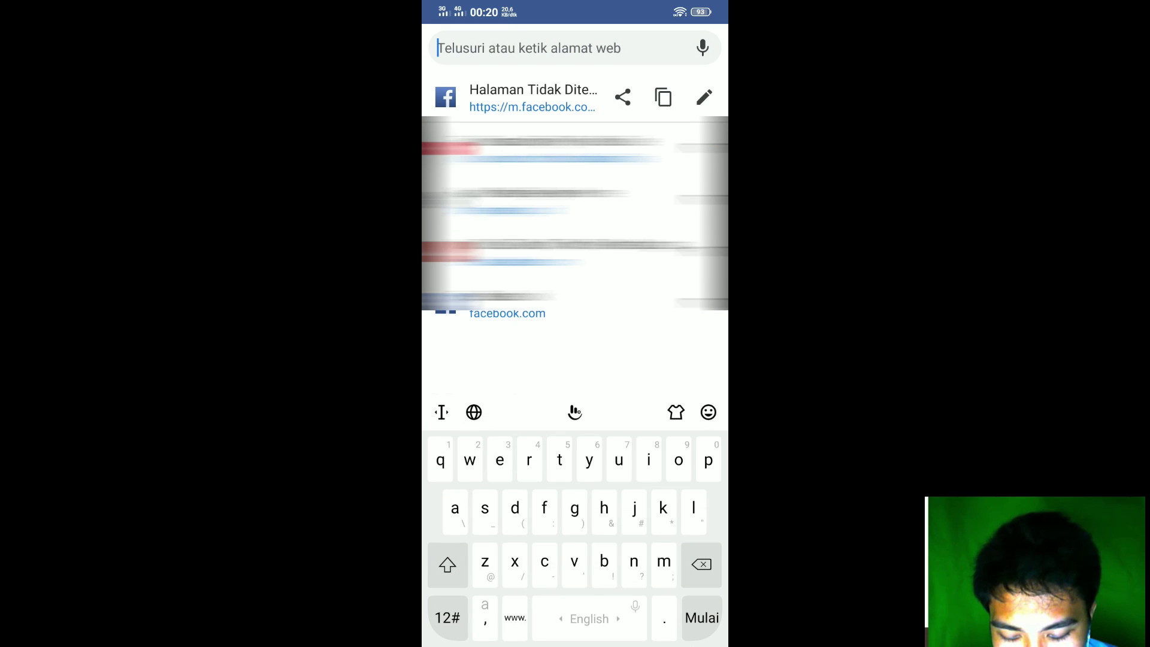
pyautogui.write('facebook.com')
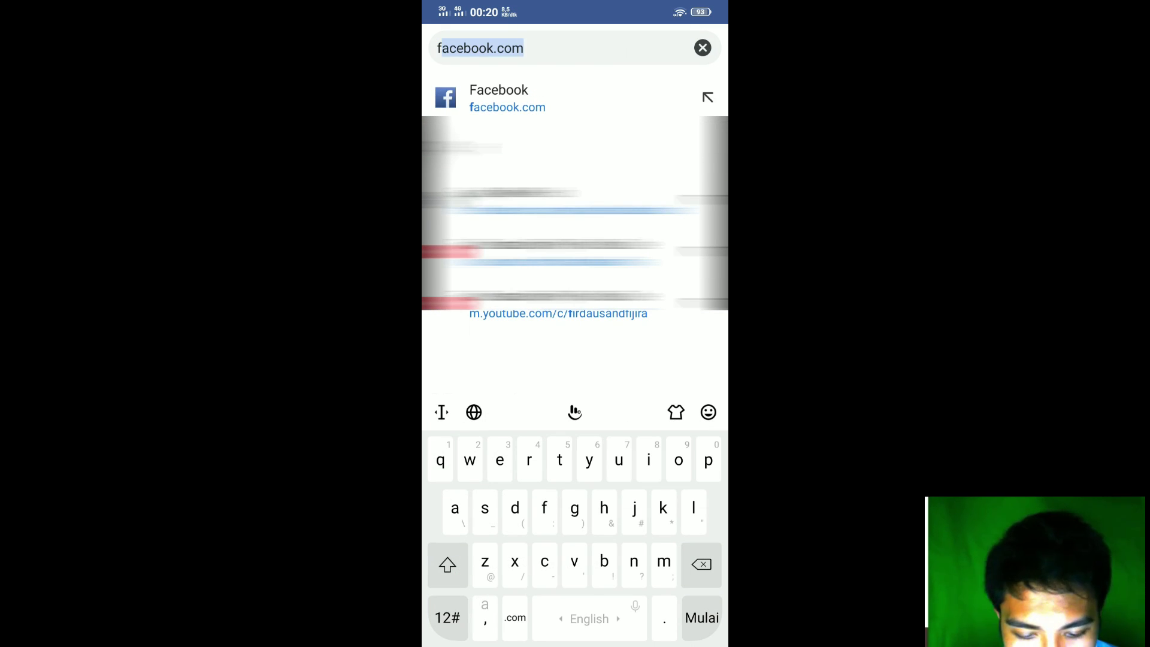
pyautogui.click(602, 47)
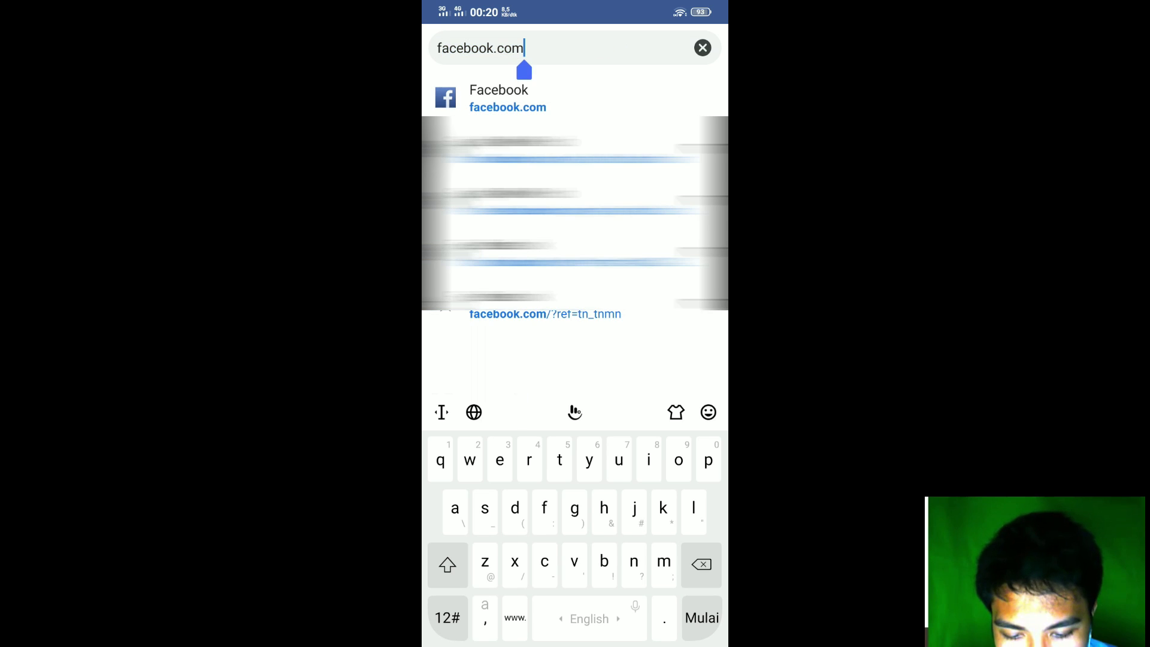
pyautogui.write('/sp')
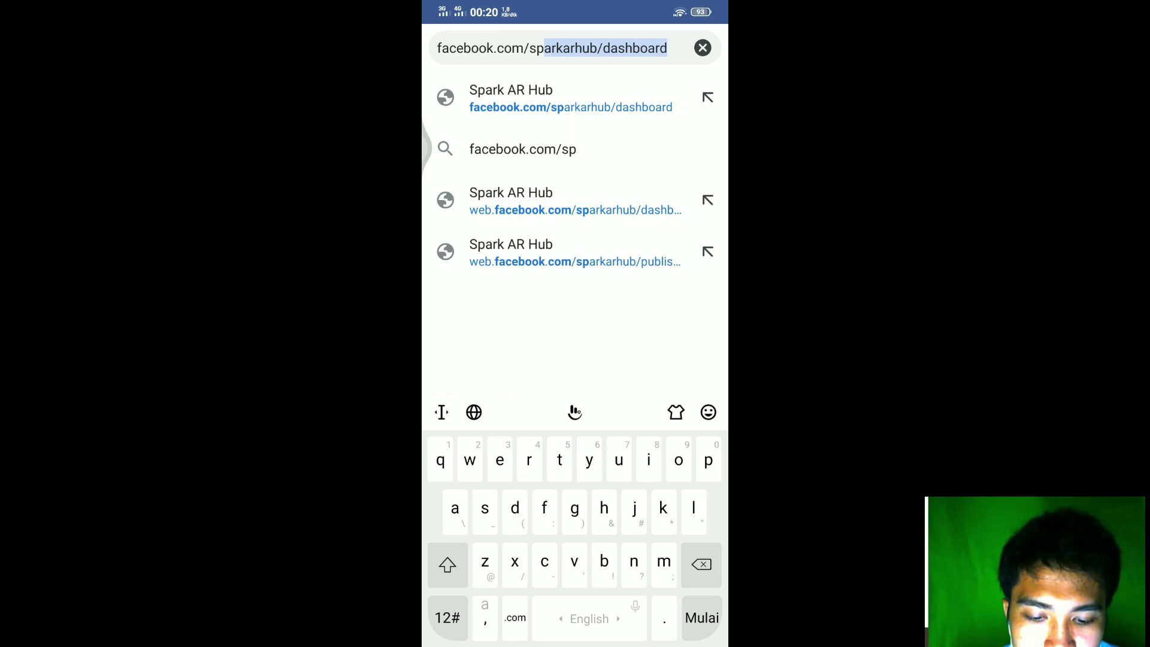
pyautogui.click(668, 48)
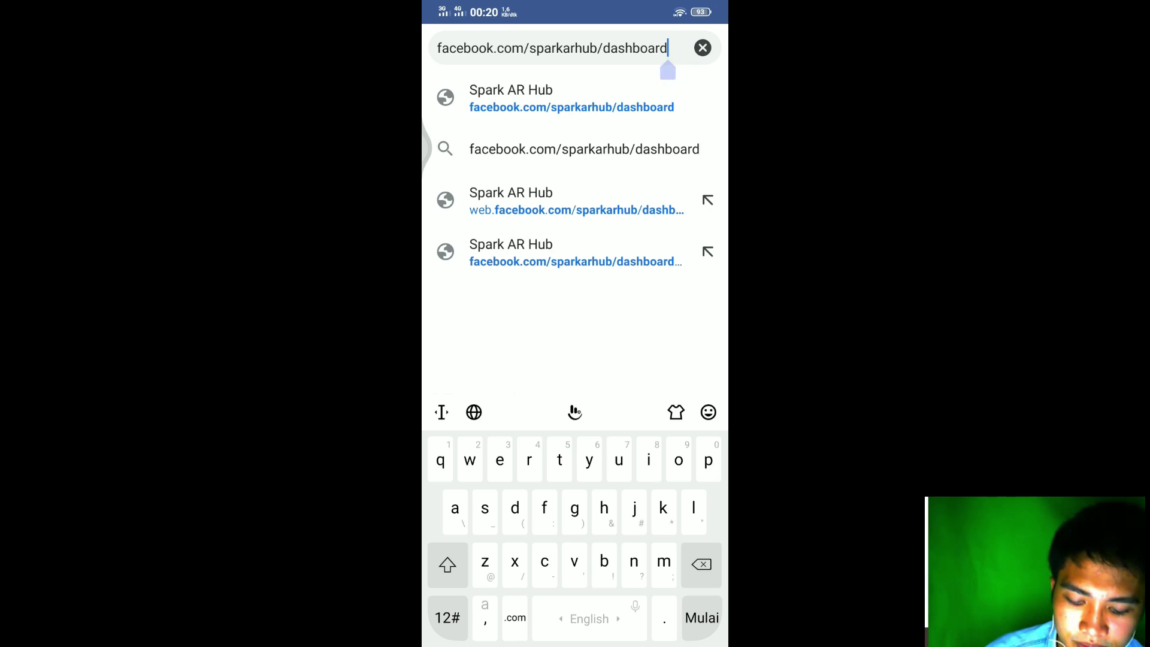
pyautogui.press('Return')
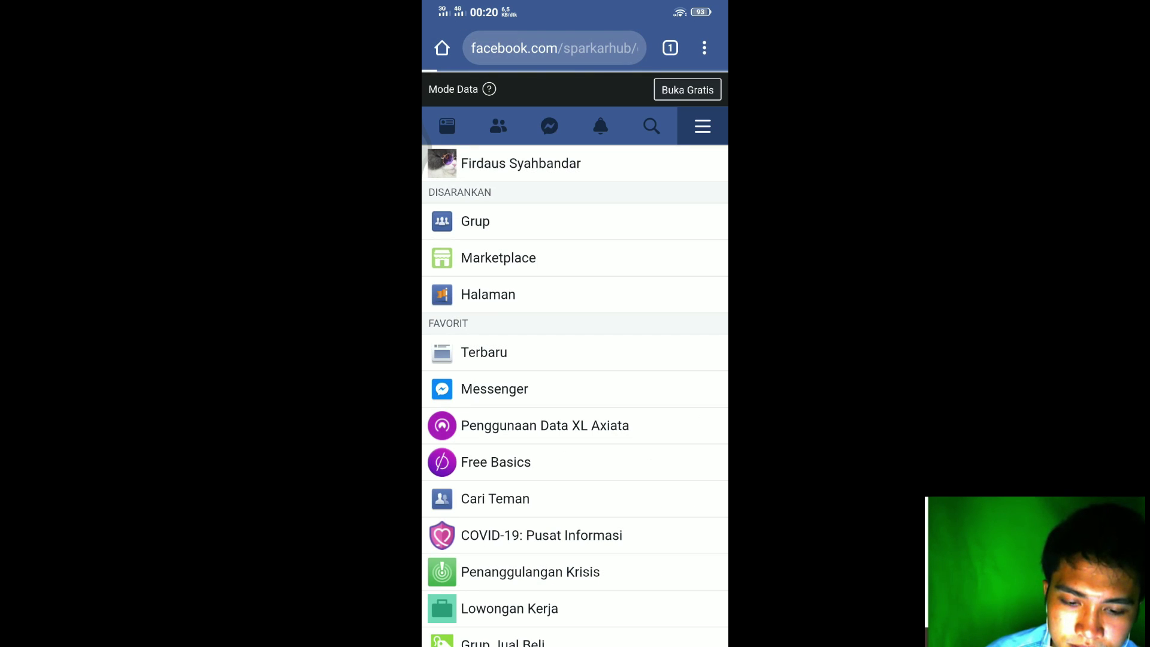